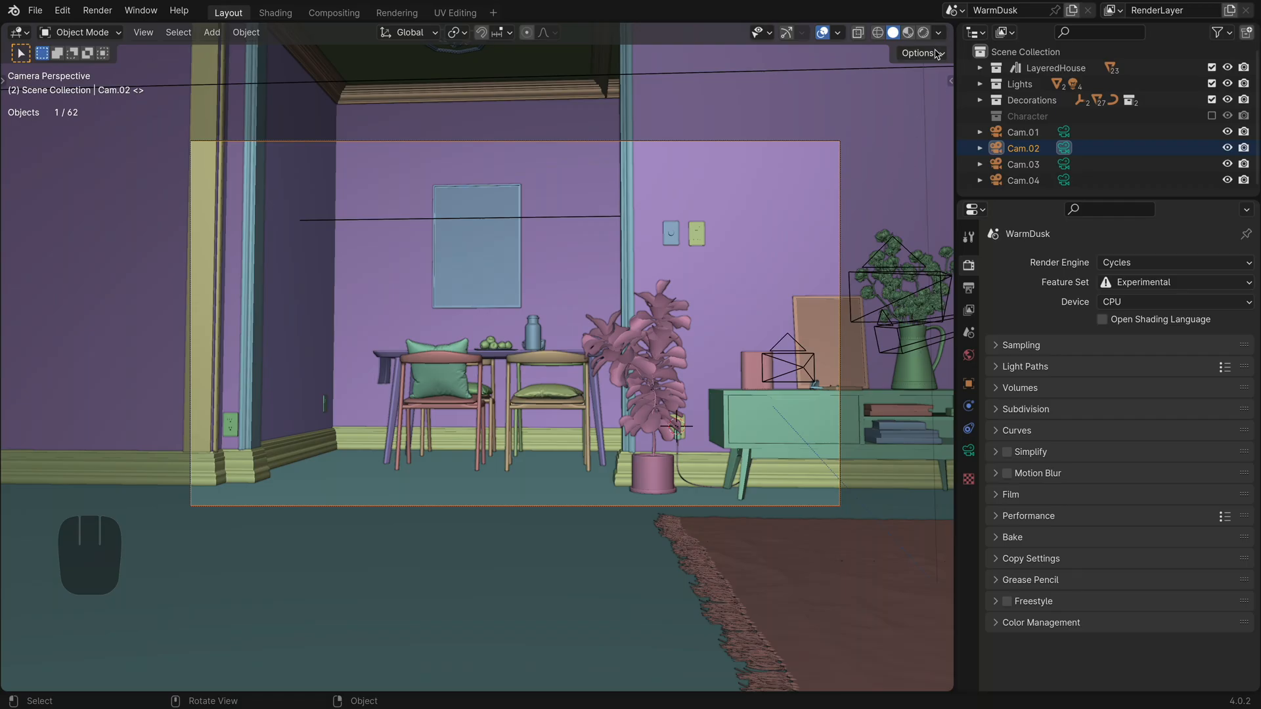
Step: Display the viewport in rendered shading and enable Metal with the Apple M1 Max GPU as the Cycles render device
left_click(926, 34)
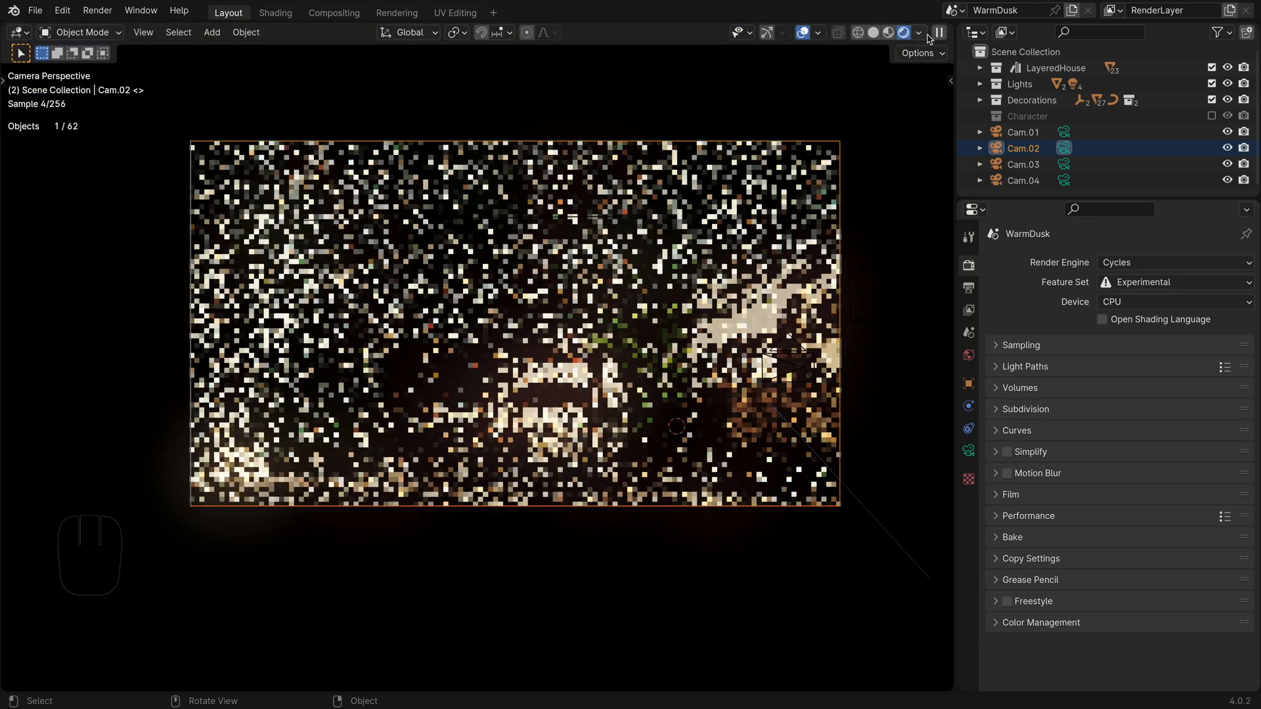
left_click(63, 11)
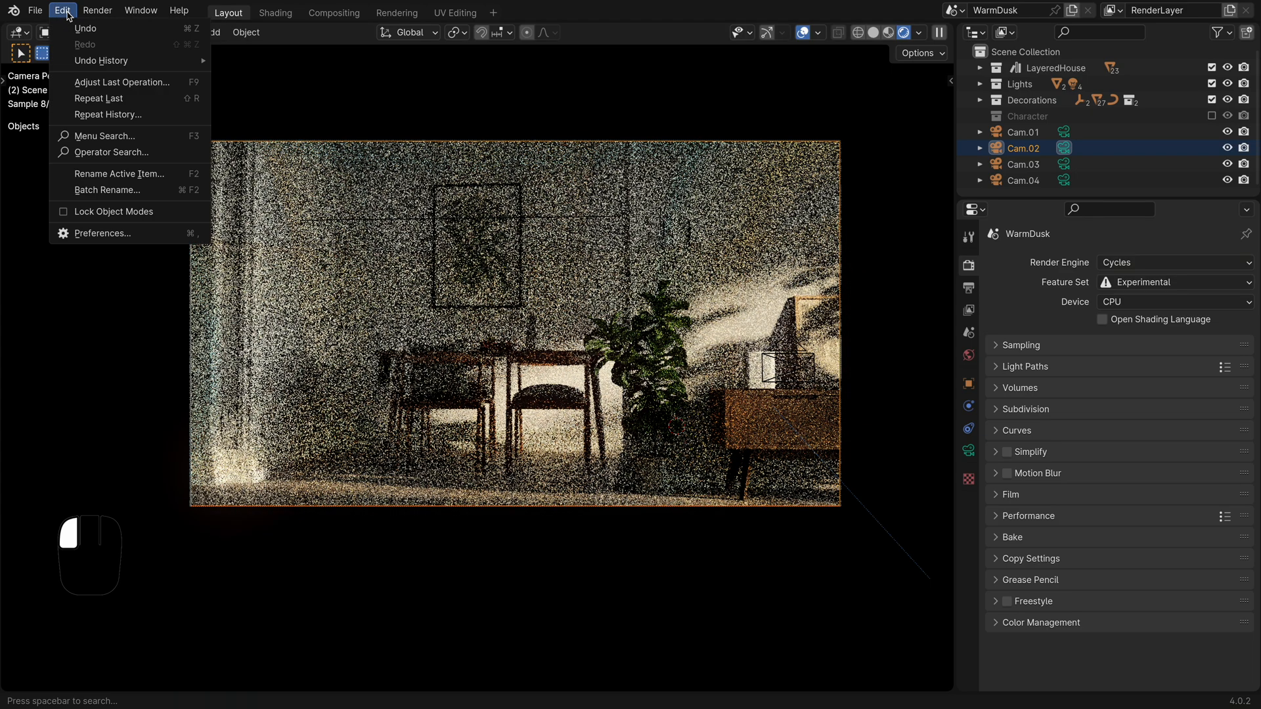
left_click(94, 234)
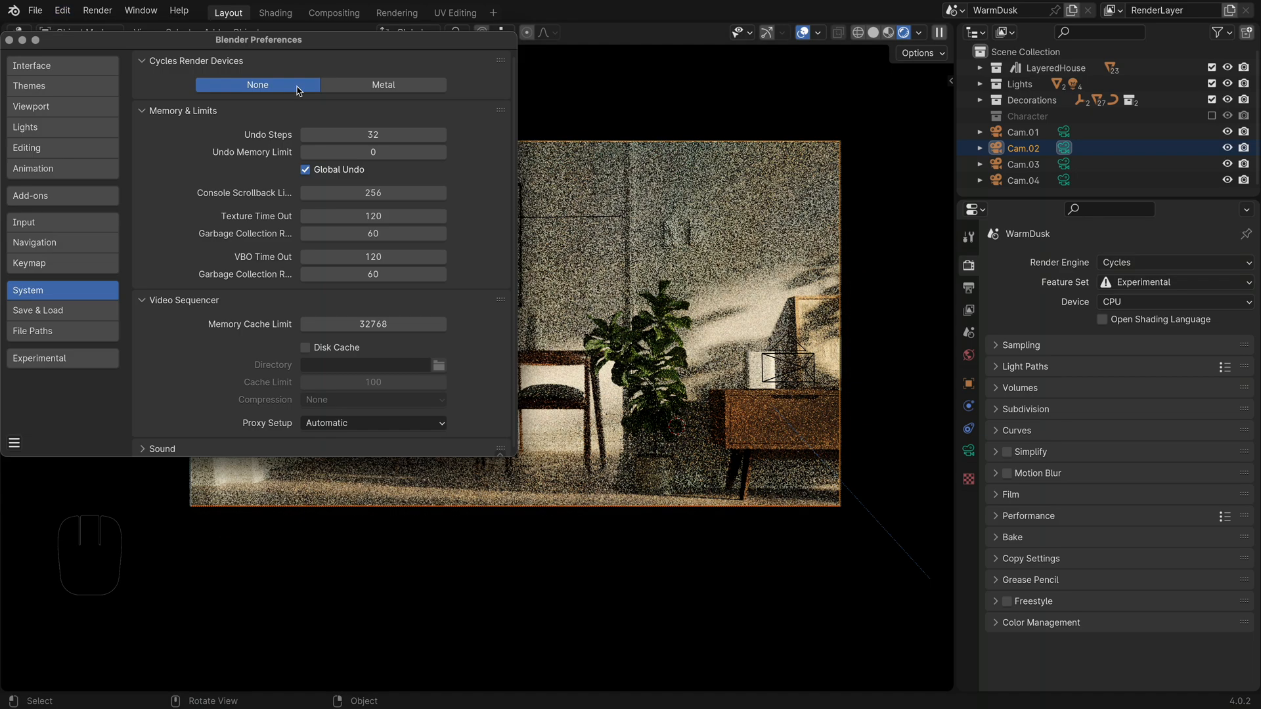
left_click(392, 89)
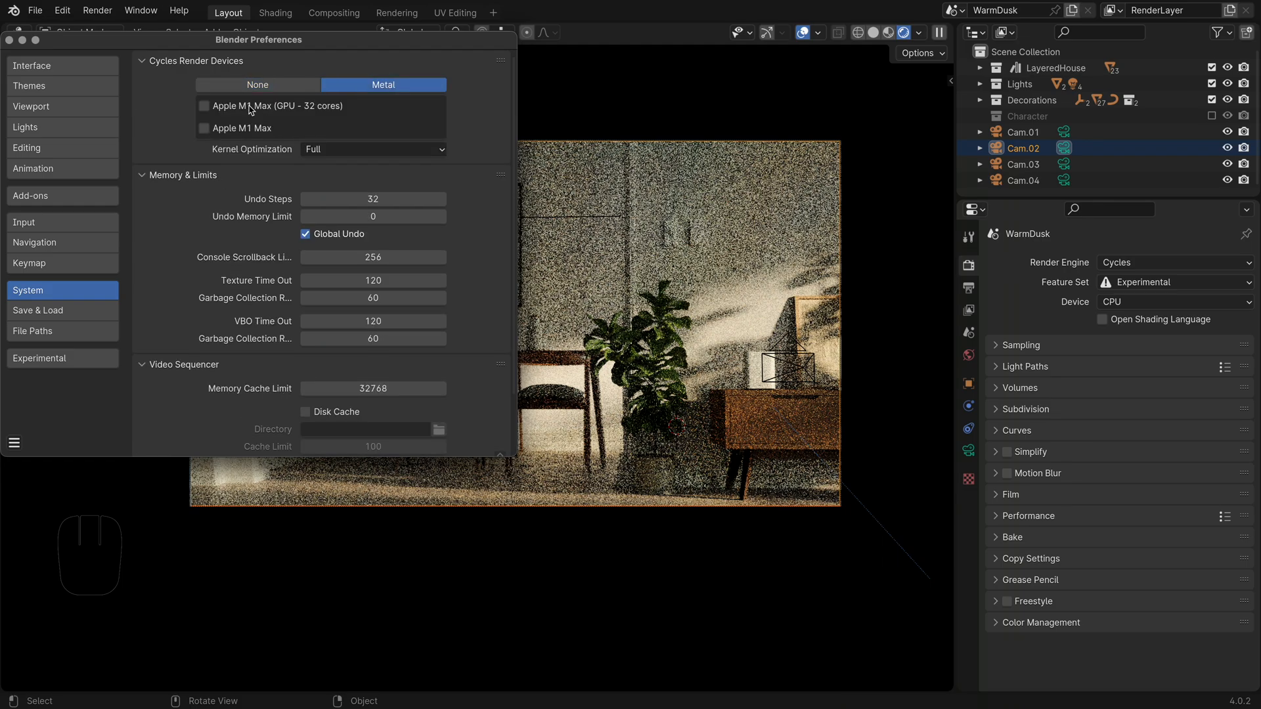
left_click(387, 151)
left_click(387, 150)
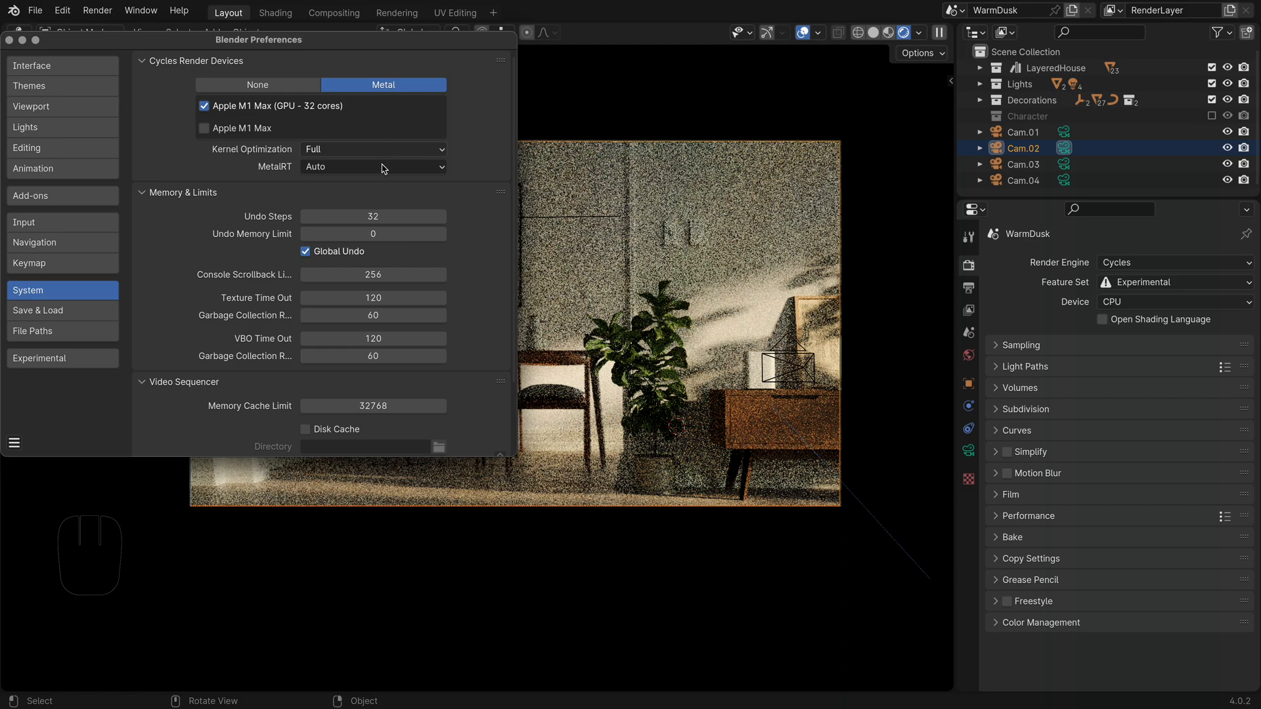
Step: Save and close the preferences, and set the scene's Cycles device to GPU Compute
left_click(14, 444)
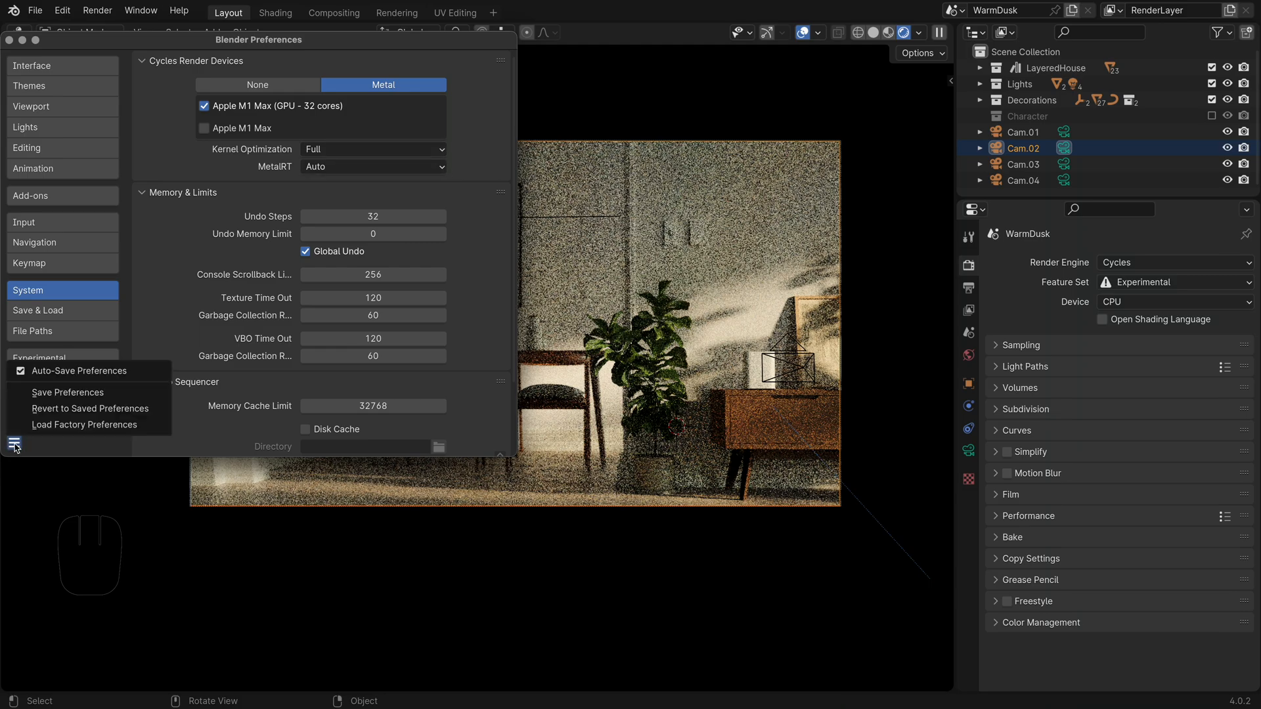
left_click(87, 394)
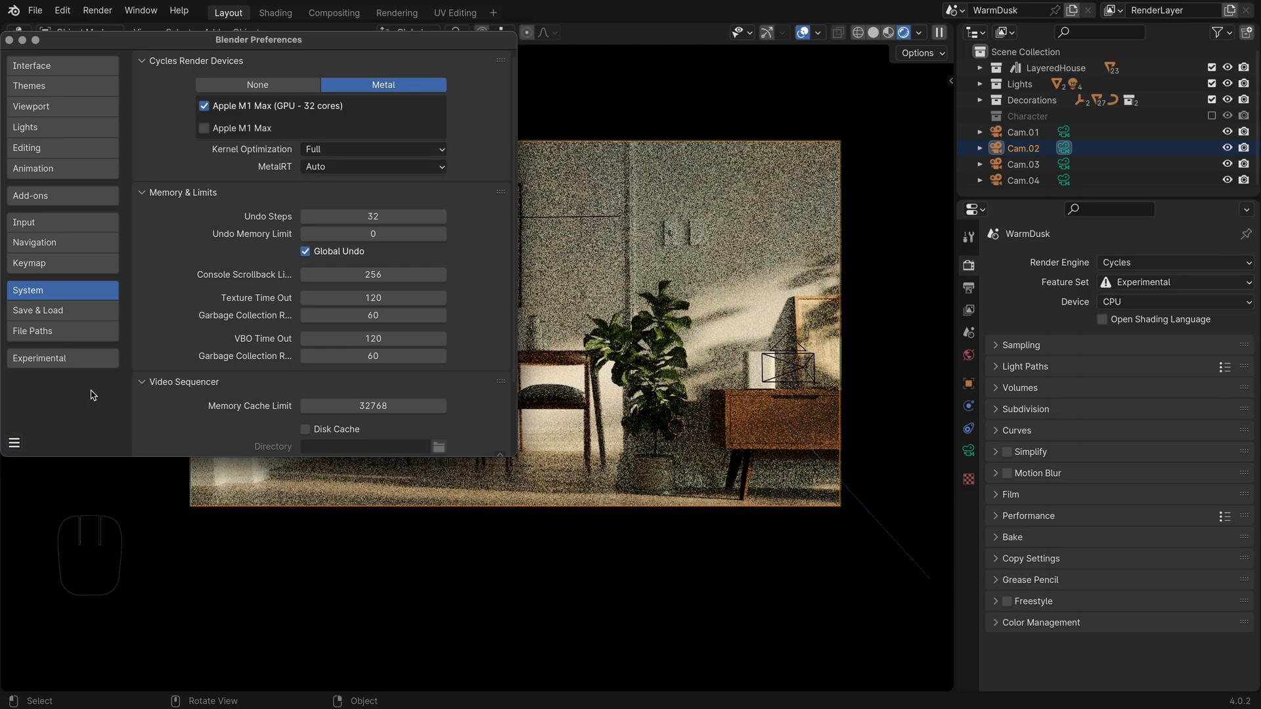
left_click(9, 41)
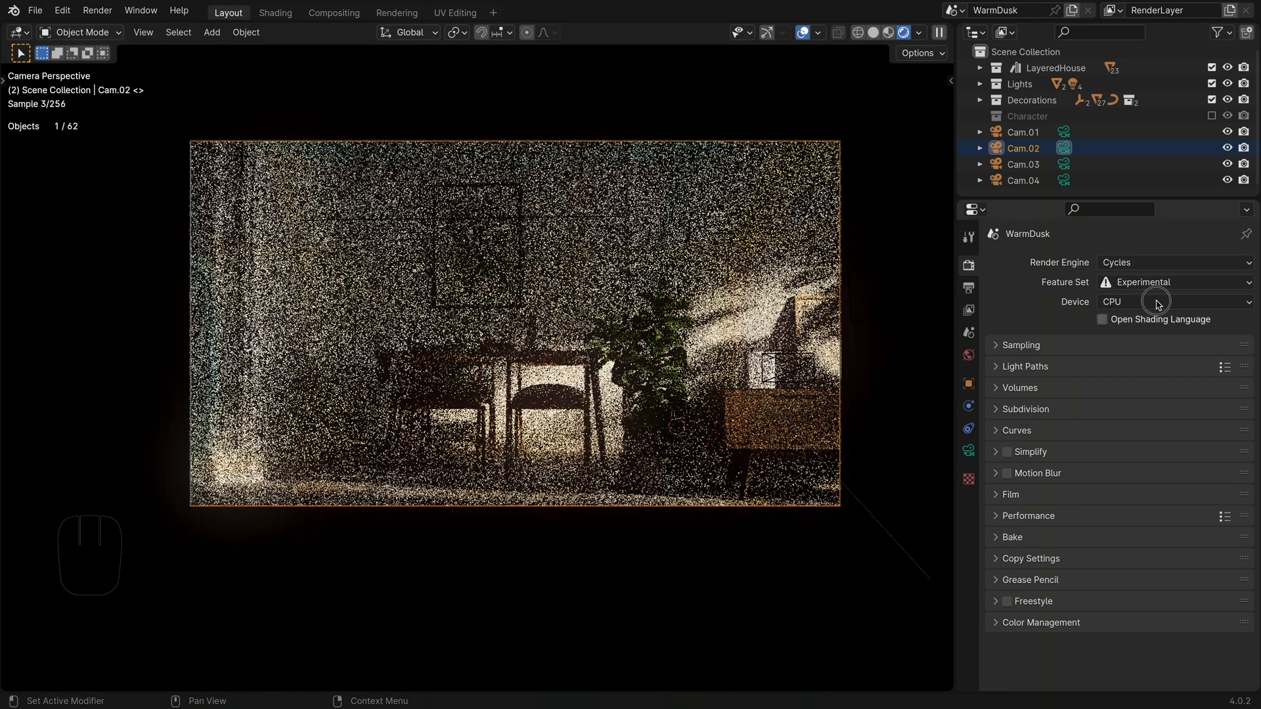
left_click(1158, 302)
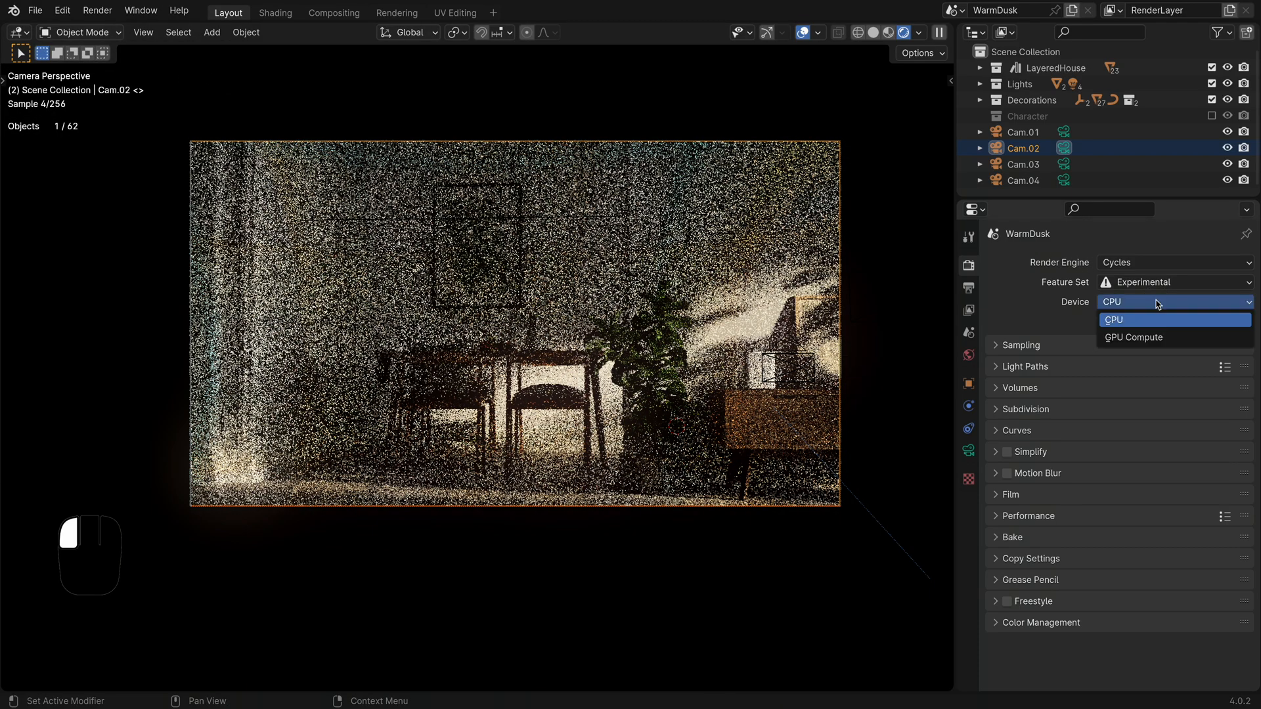
left_click(1166, 343)
Step: Switch the viewport to wireframe and frame the upright pillow on the dining chair
left_click(1024, 180)
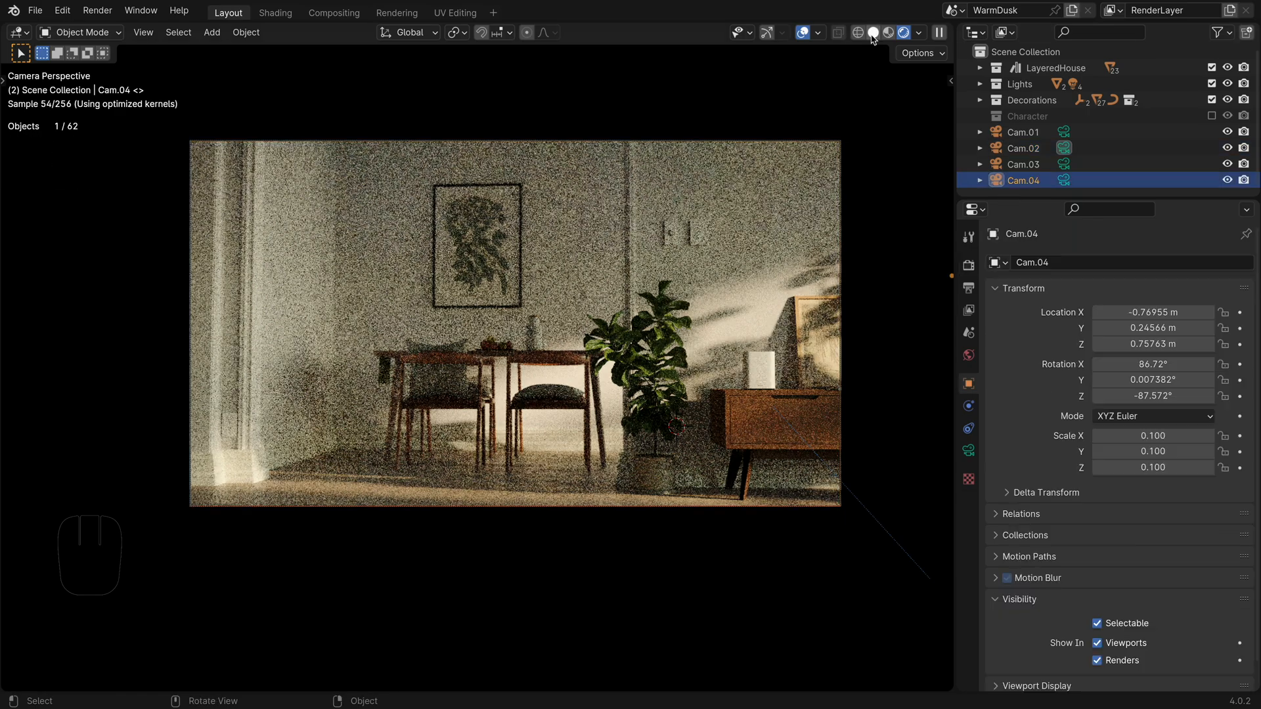
left_click(873, 33)
left_click(879, 34)
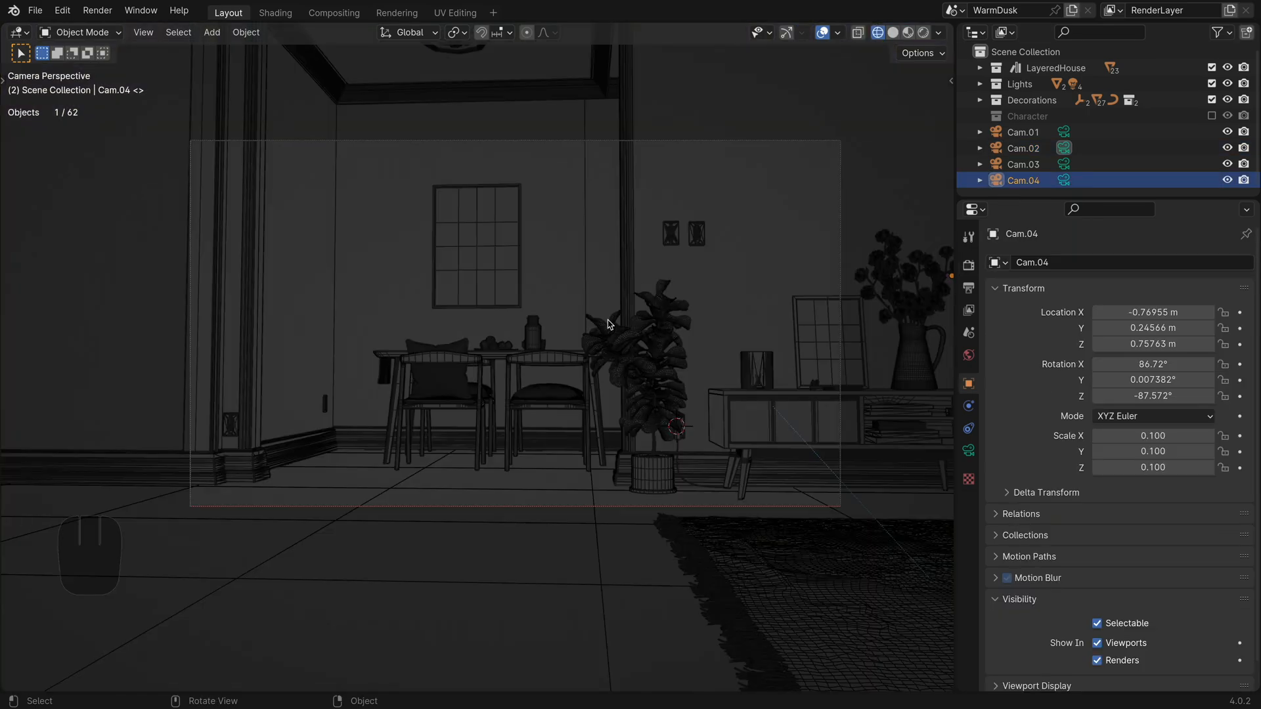
left_click(462, 384)
key("KP_Decimal")
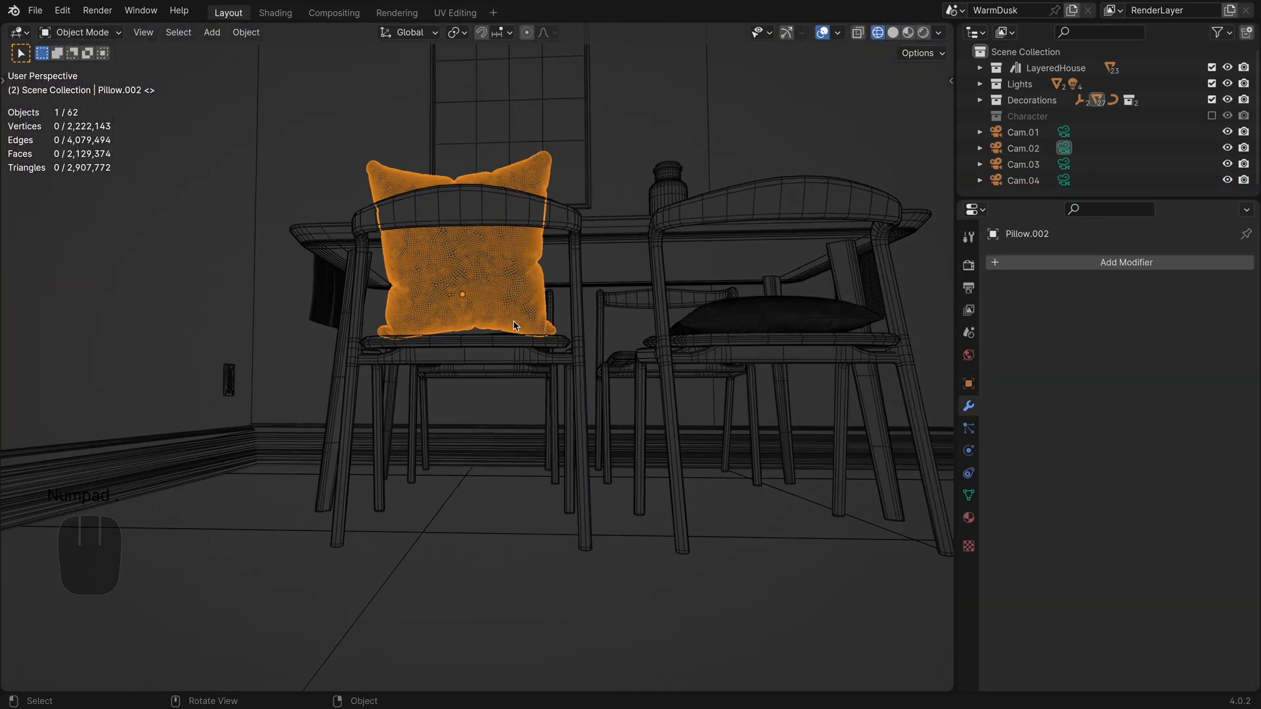
scroll(507, 290, "up", 2)
middle_click_drag(515, 273, 552, 458, "shift")
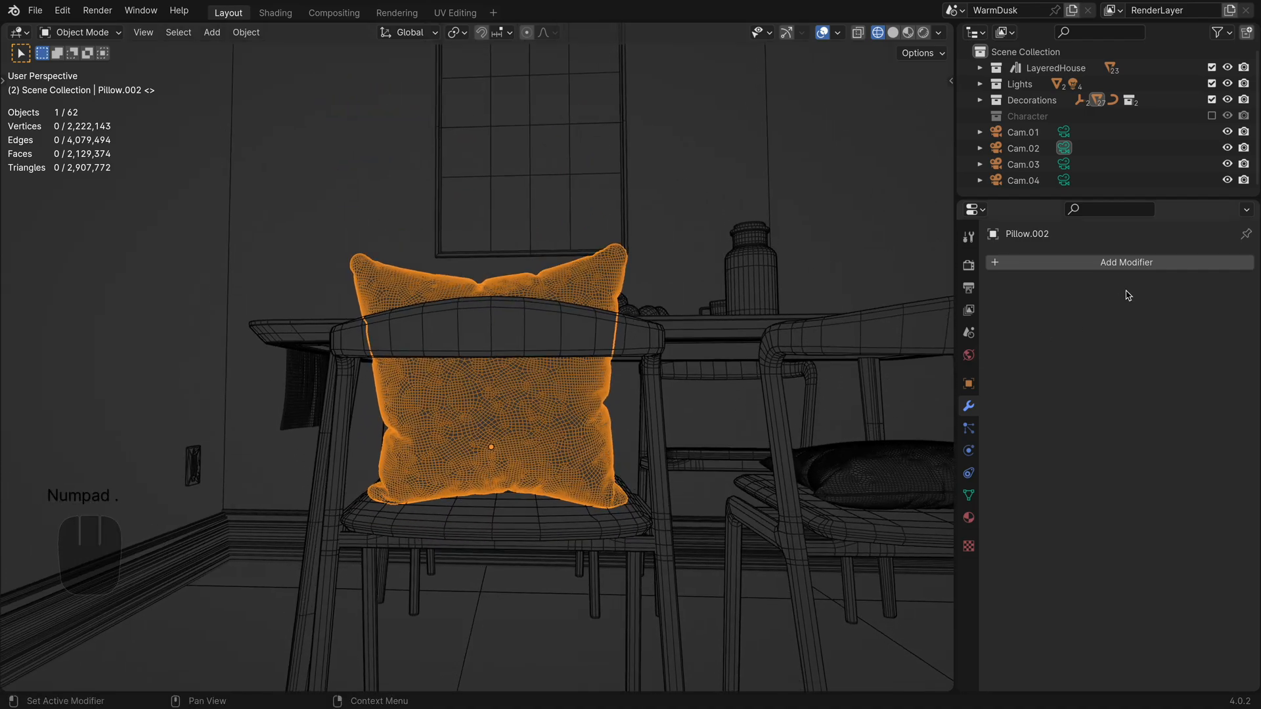
Step: Add a Decimate modifier to the upright pillow, lower its collapse ratio, and check the shape in solid shading
left_click(1104, 266)
mouse_move(1105, 269)
left_click(933, 332)
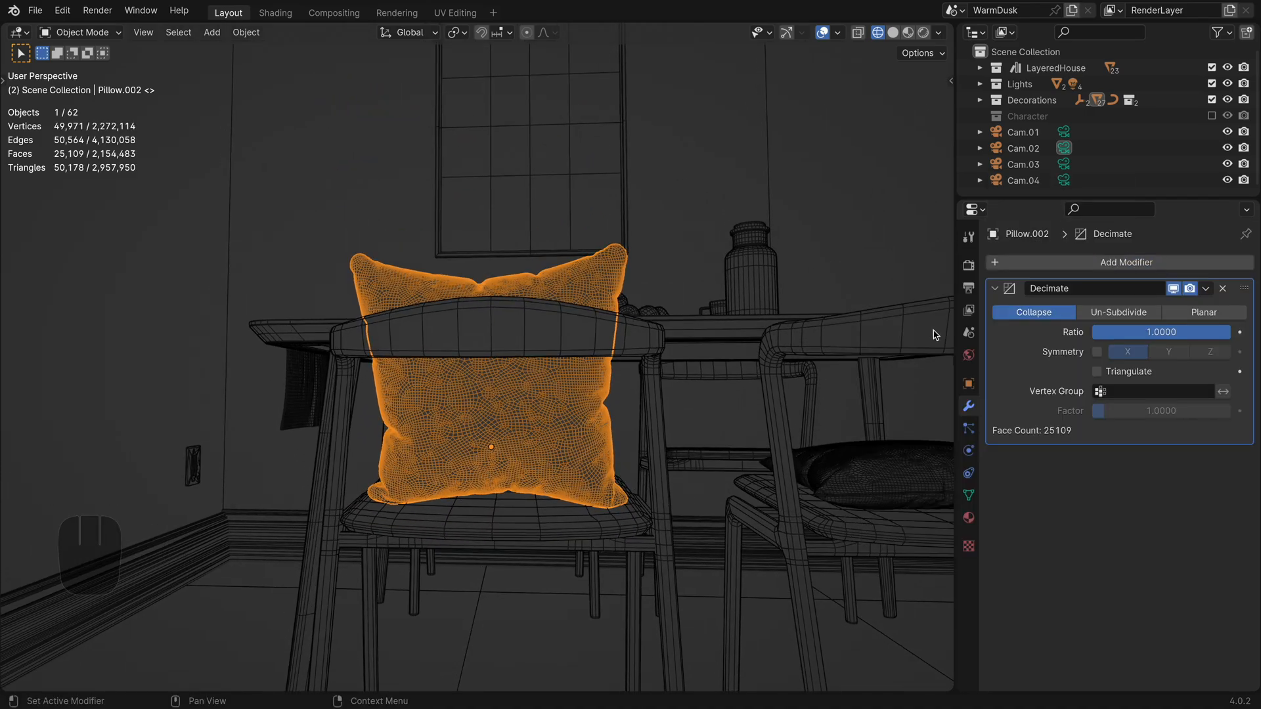
left_click_drag(1208, 333, 1109, 333)
left_click(893, 33)
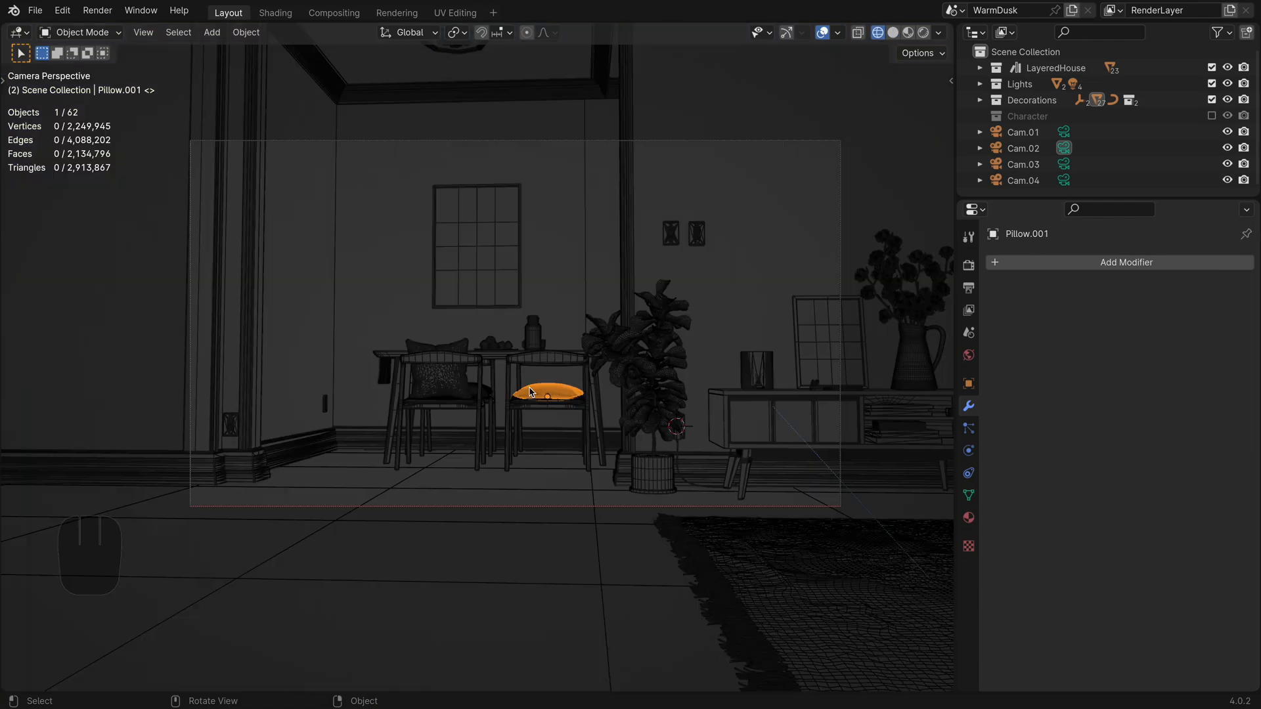
Step: Copy the upright pillow's Decimate modifier to the two flat pillows on the other chairs
key("KP_Decimal")
middle_click_drag(519, 360, 482, 392)
left_click(362, 256, "shift")
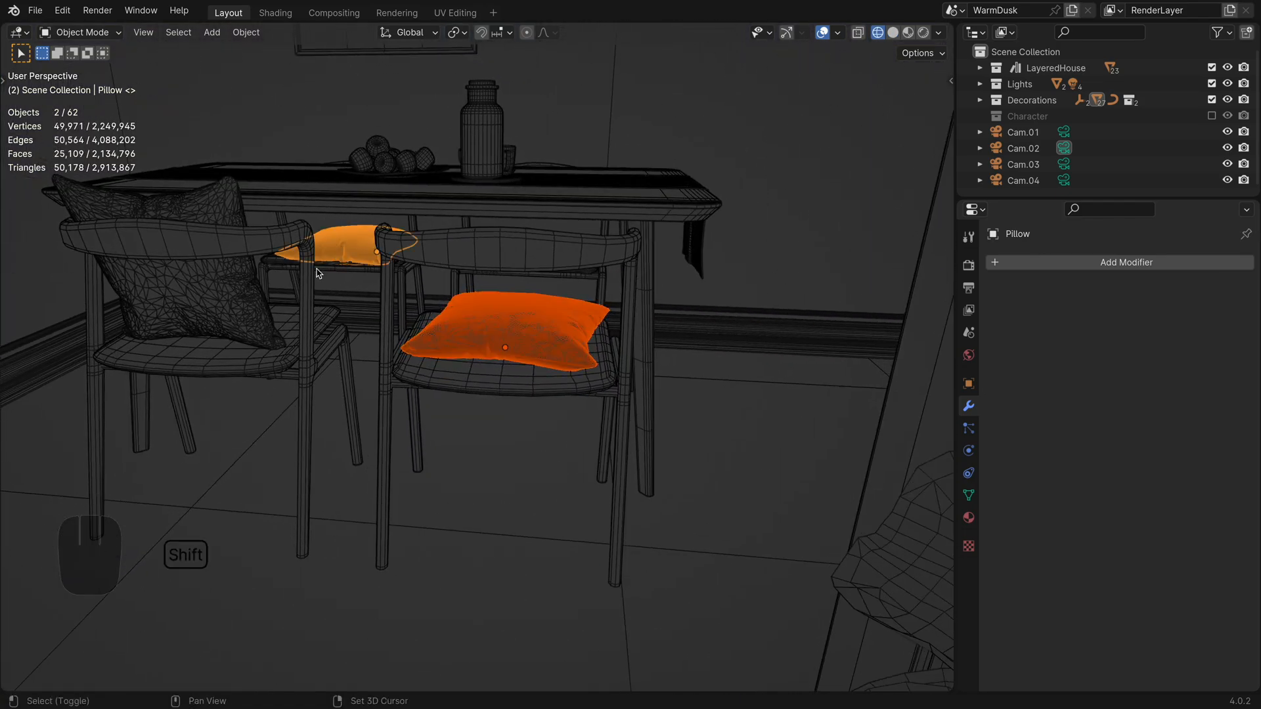
left_click(243, 295, "shift")
left_click(1208, 284)
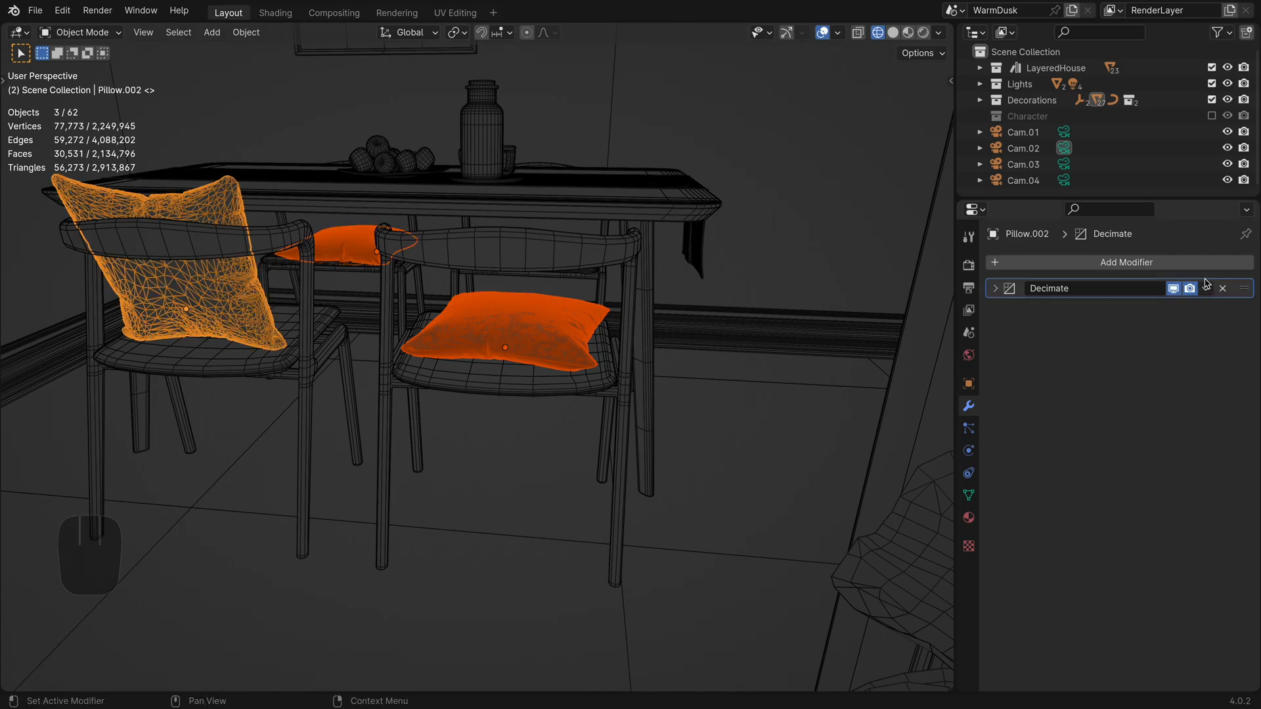
left_click(1207, 290)
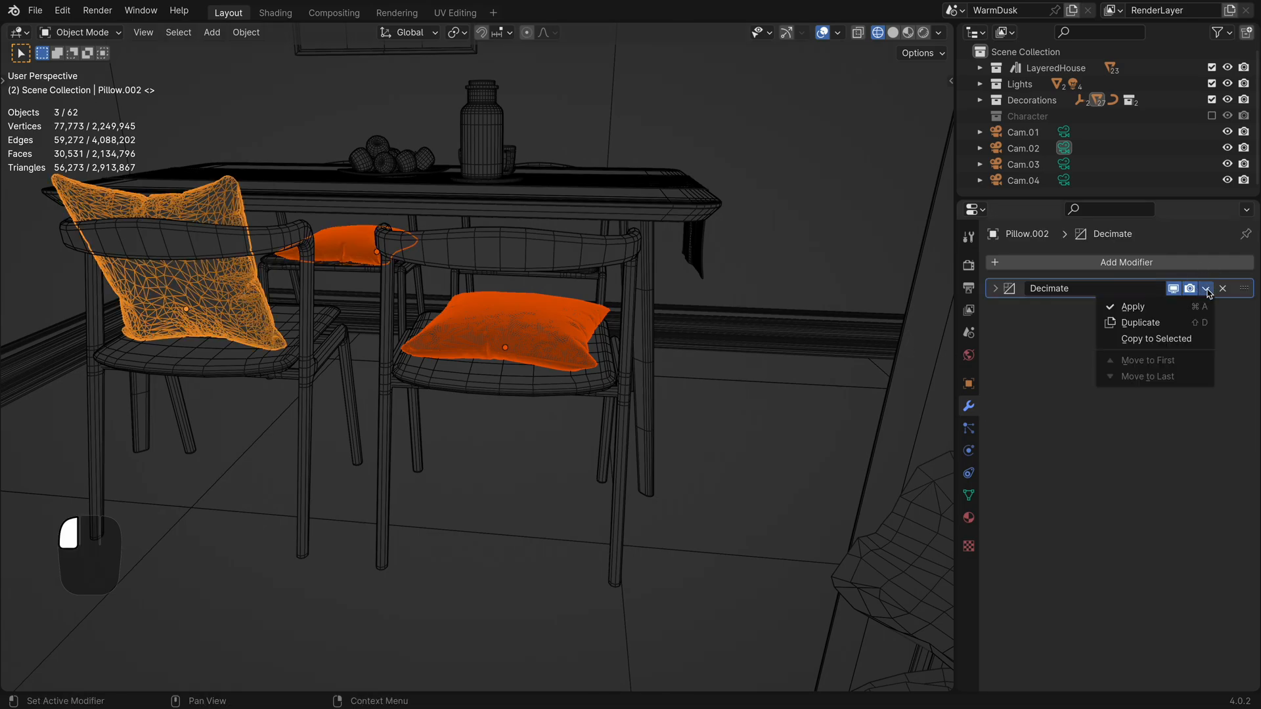
left_click(1197, 339)
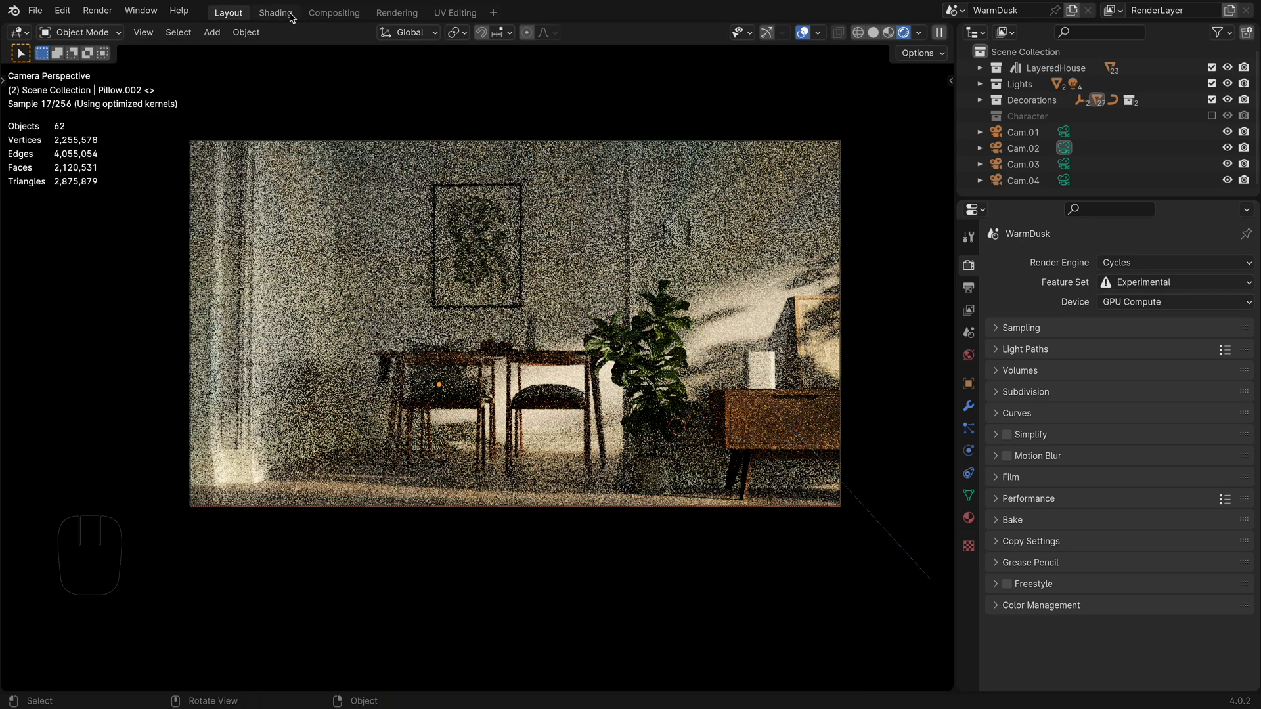
Step: In the Shading workspace, select the 5G gateway and show its Sticker label image in a maximized Image Editor with image properties visible
left_click(292, 17)
left_click(903, 202)
left_click(1055, 581)
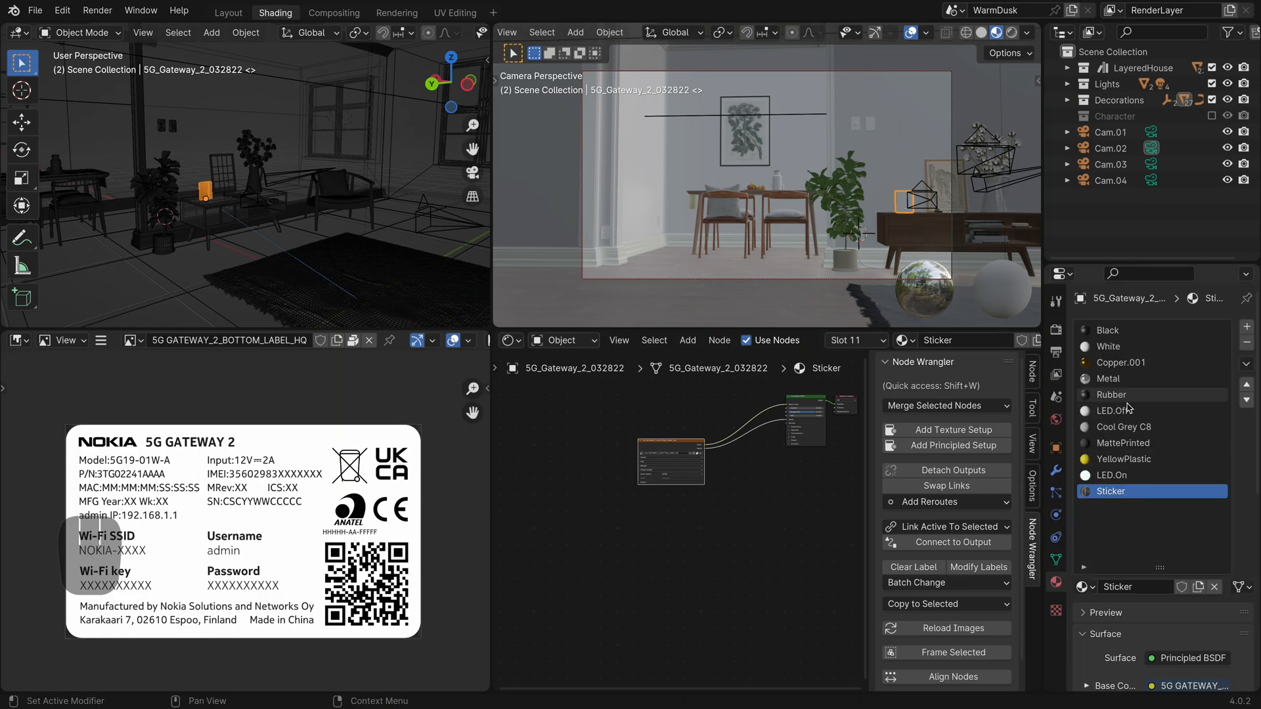
key("ctrl+space")
key("n")
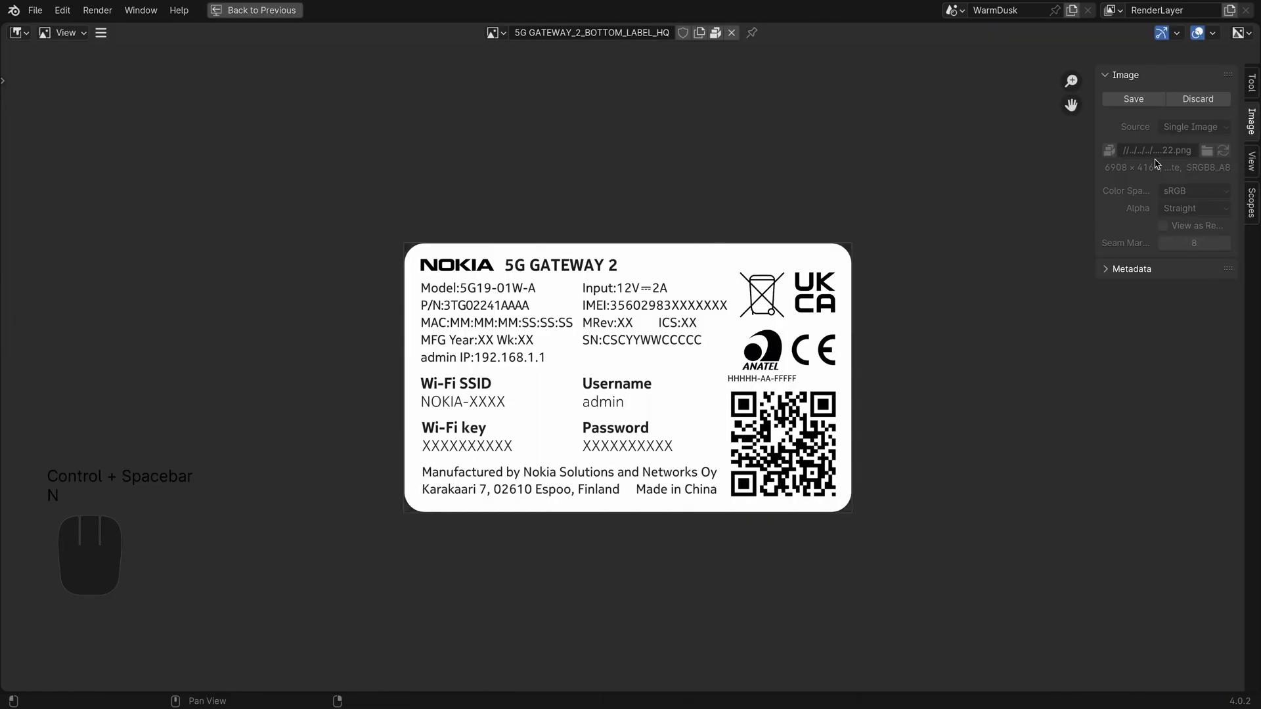
Step: Resize the gateway's label image to 1727 × 1041 pixels
left_click(101, 32)
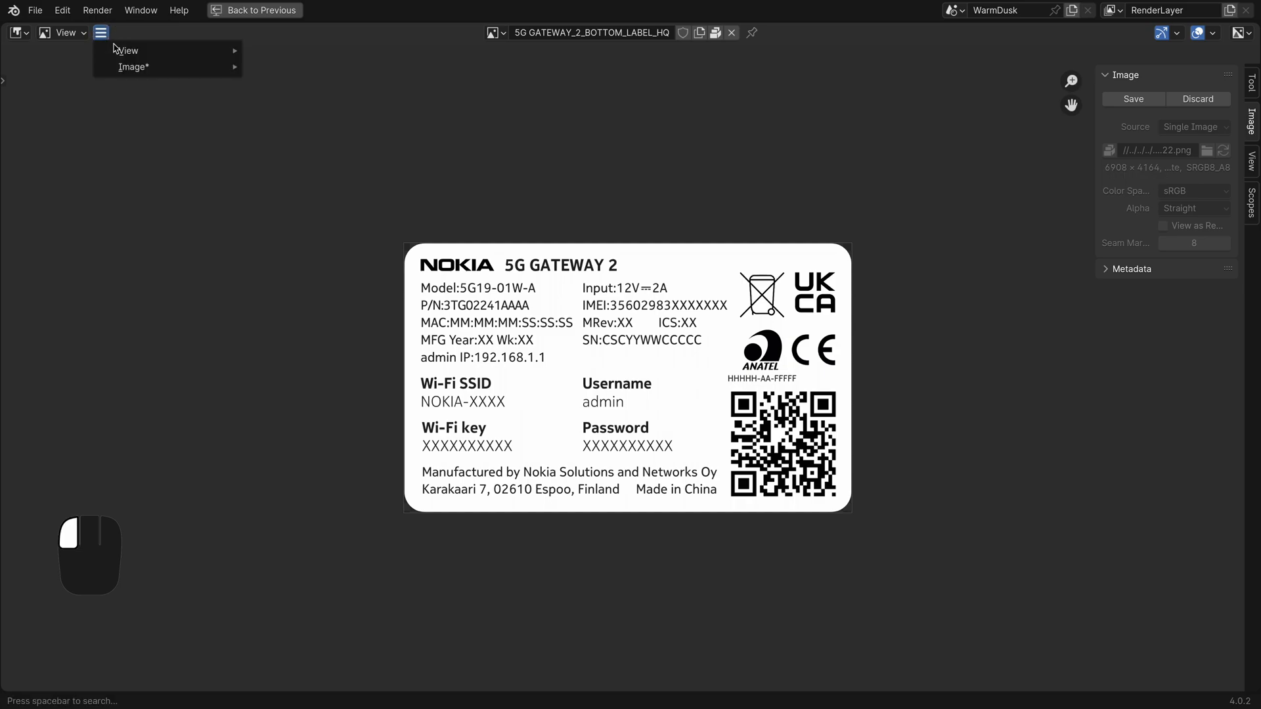
mouse_move(125, 66)
left_click(314, 264)
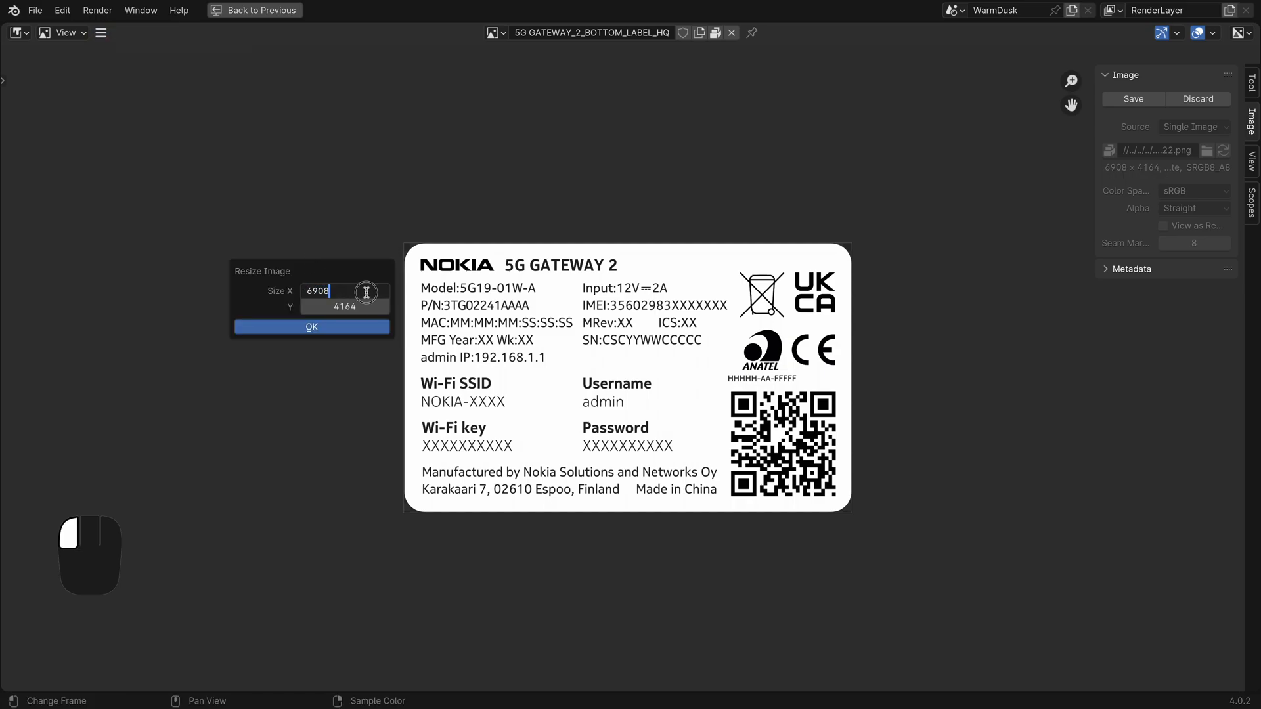
key("Return")
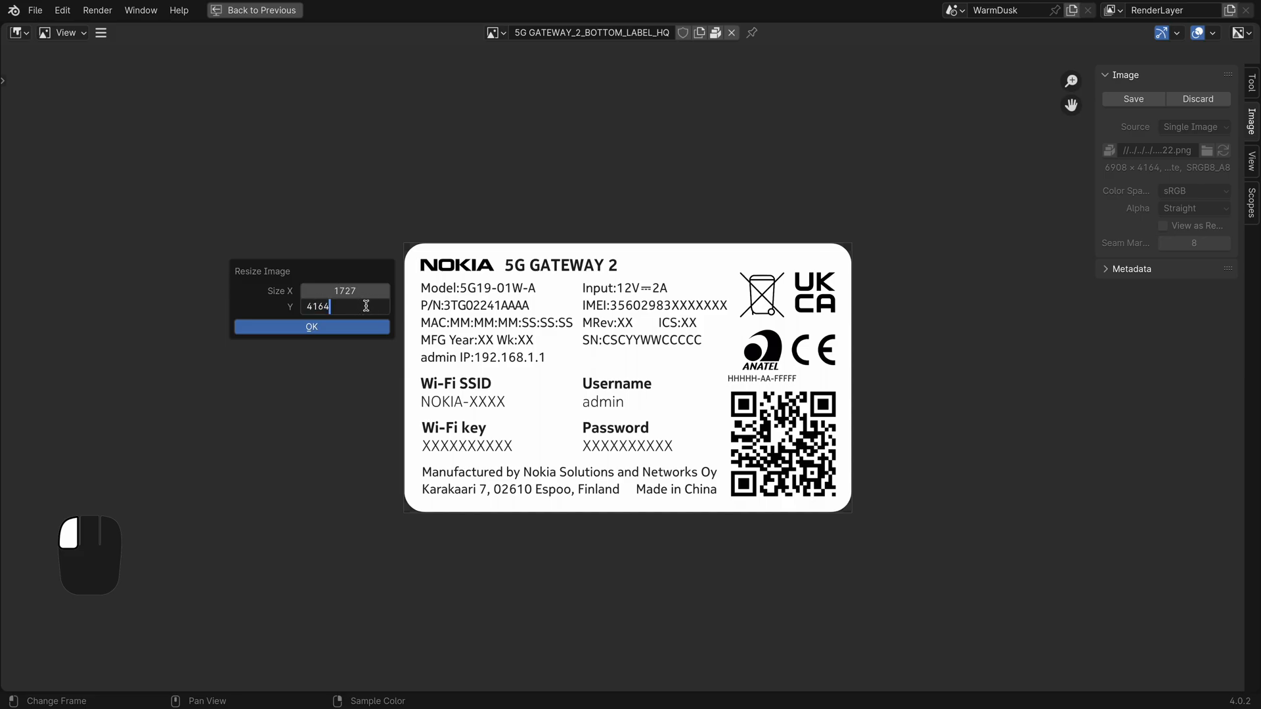
left_click(348, 326)
Step: Pack the resized label image into the file and restore the Shading workspace's normal editor layout
left_click(100, 33)
mouse_move(124, 62)
left_click(308, 175)
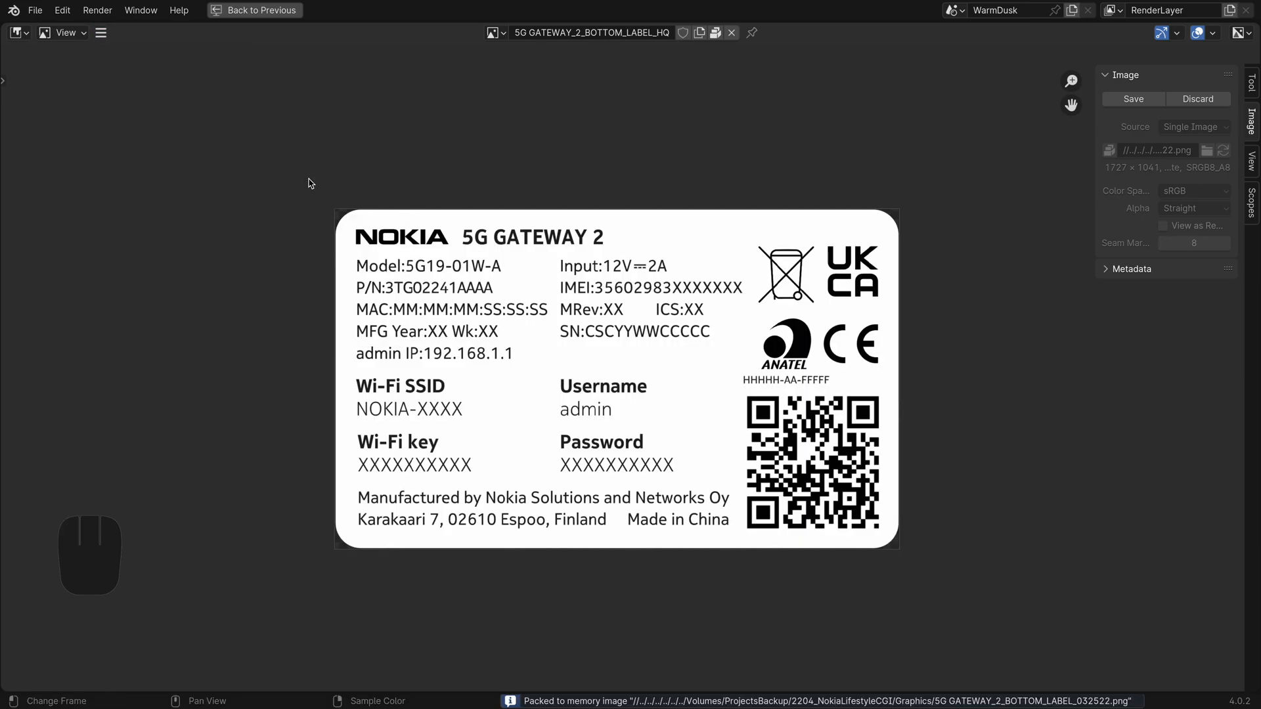
key("ctrl+space")
middle_click_drag(306, 207, 318, 144)
key("KP_Divide")
Step: In the Layout workspace, enable Simplify for the scene and limit viewport textures to 512
left_click(229, 13)
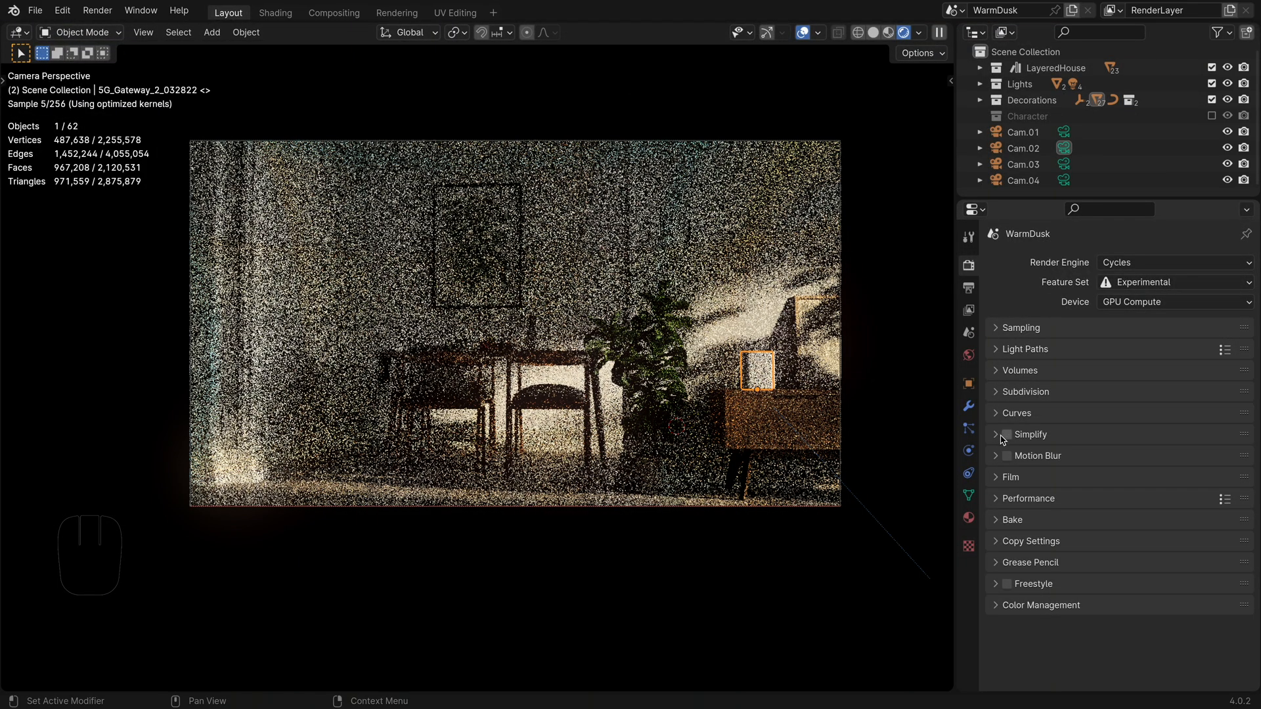
left_click(998, 435)
left_click(1008, 435)
left_click(1157, 513)
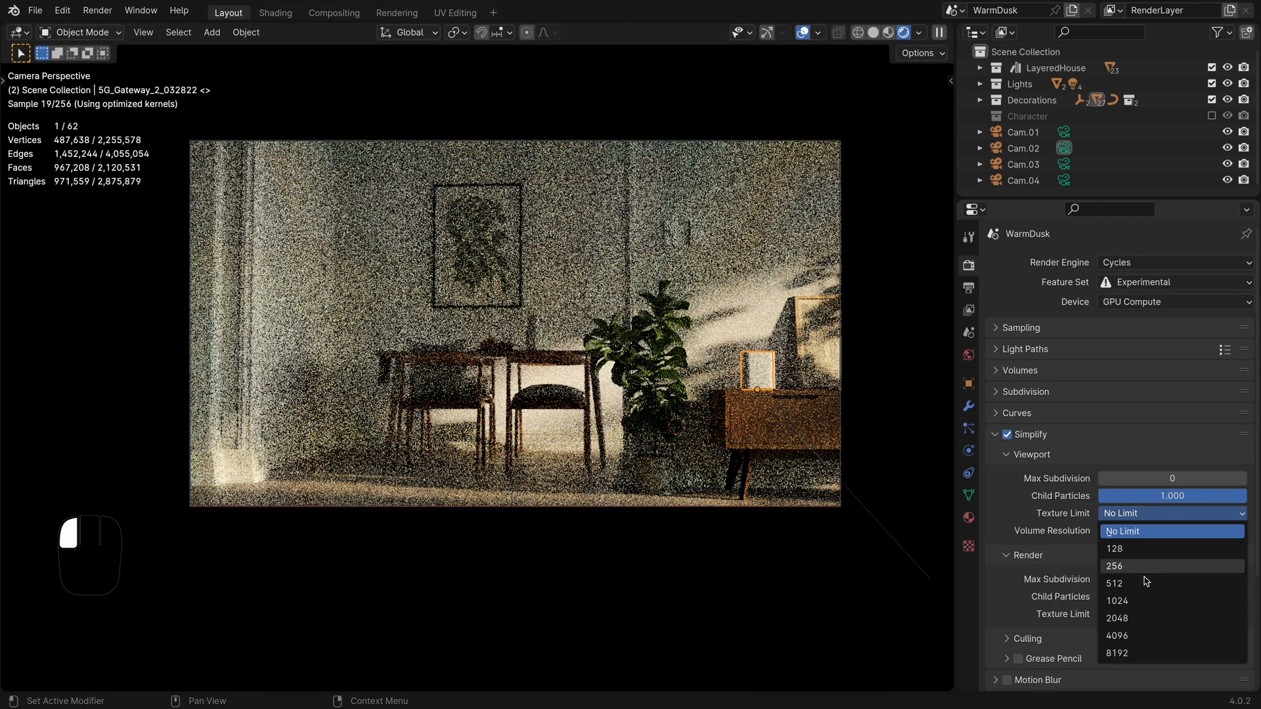
left_click(1200, 583)
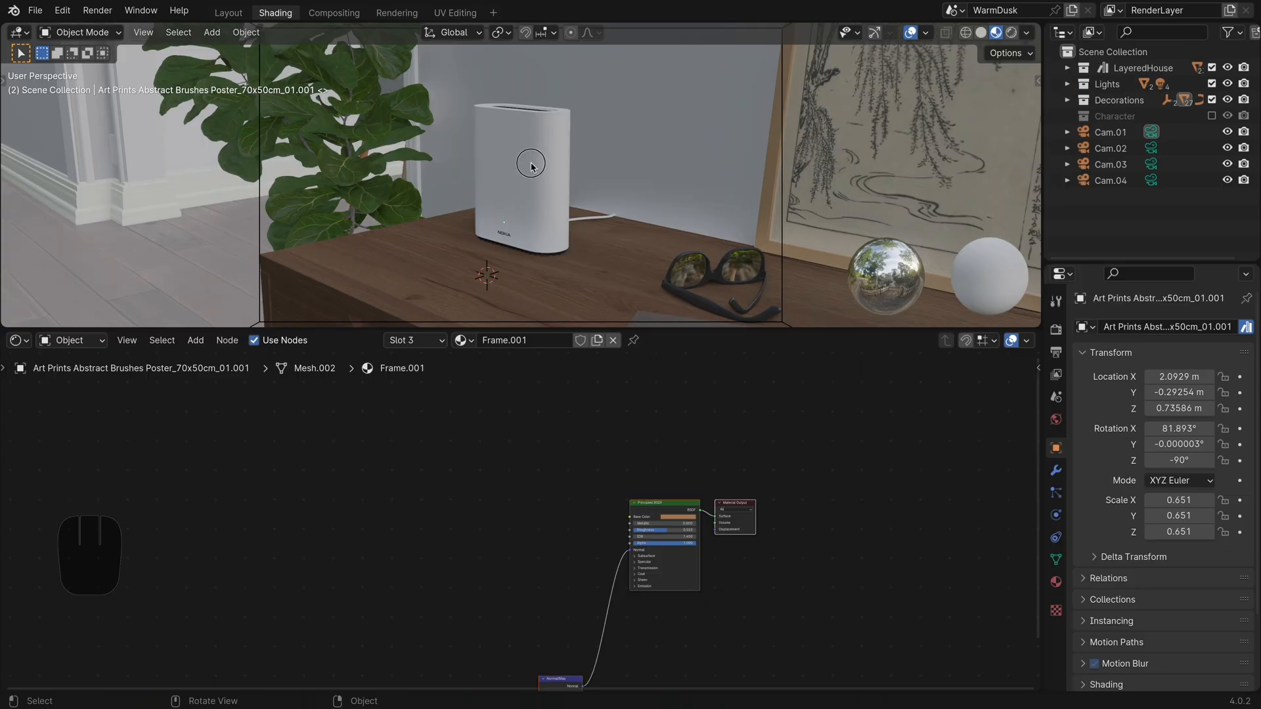
Step: Duplicate the gateway's White.Plastic material and name the copy White.Plastic.Simplified
left_click(530, 164)
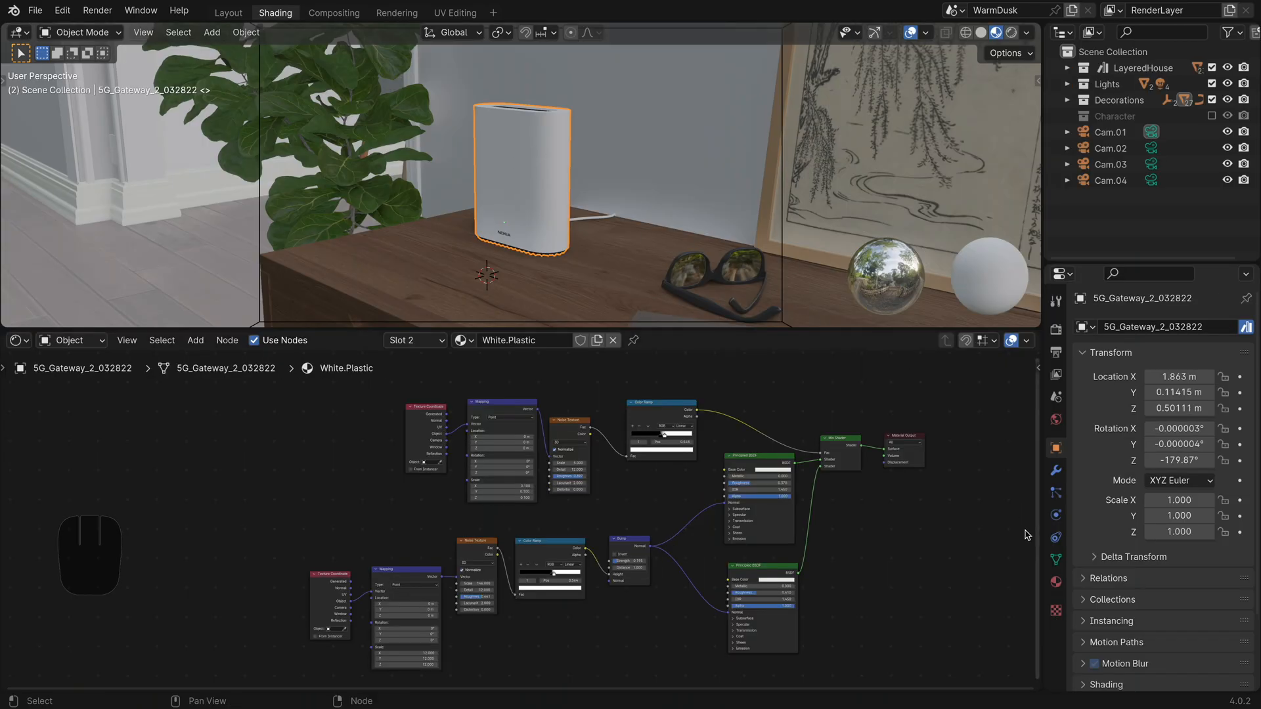
left_click(1056, 582)
middle_click_drag(858, 386, 816, 384)
scroll(613, 175, "up", 8)
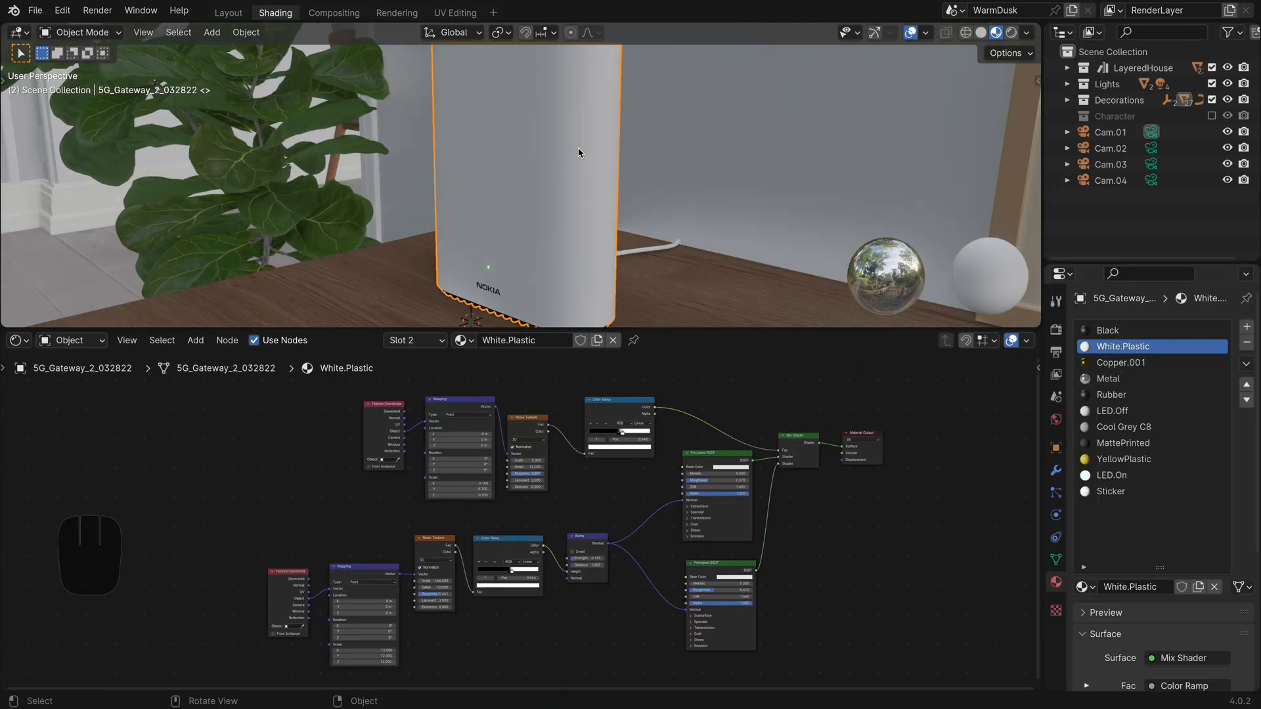
left_click(598, 340)
left_click(541, 341)
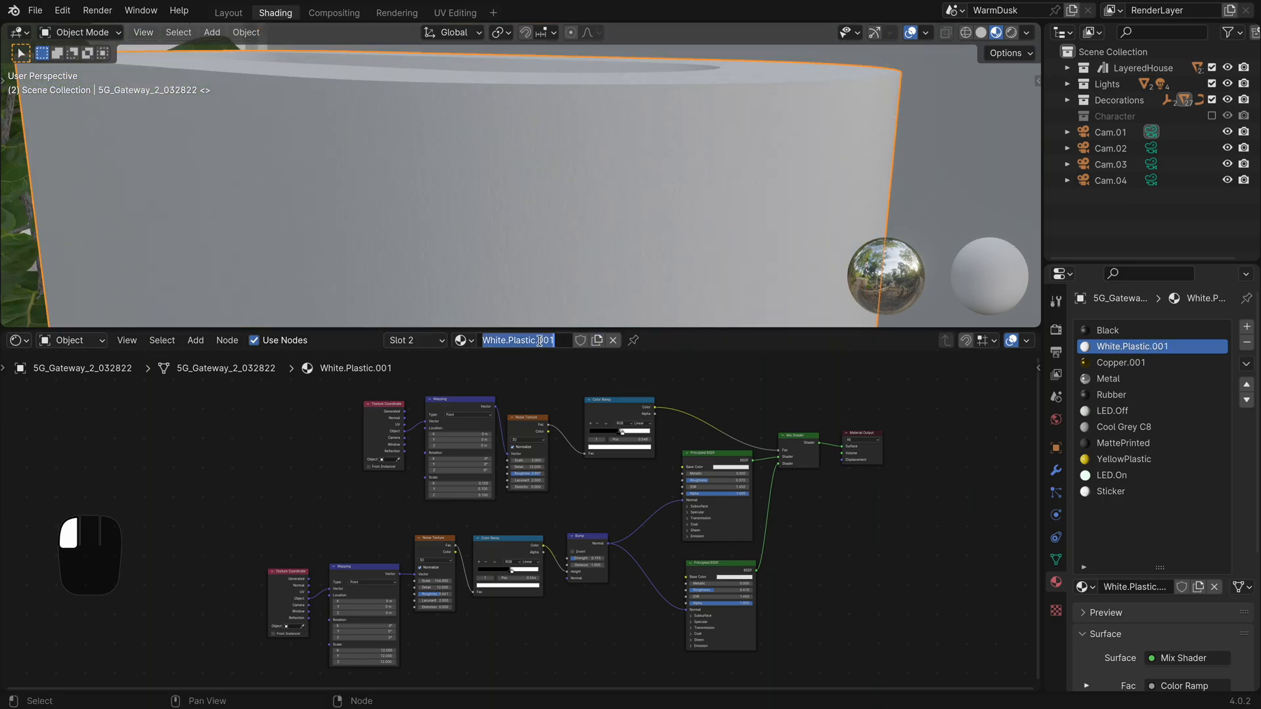
type("White.Plastic.Simplified")
Step: Delete the texture, bump, Mix Shader and second Principled BSDF nodes, linking the remaining Principled BSDF directly to the Material Output
left_click_drag(250, 396, 680, 680)
key("x")
left_click_drag(754, 461, 802, 495)
key("x")
left_click(741, 564)
key("x")
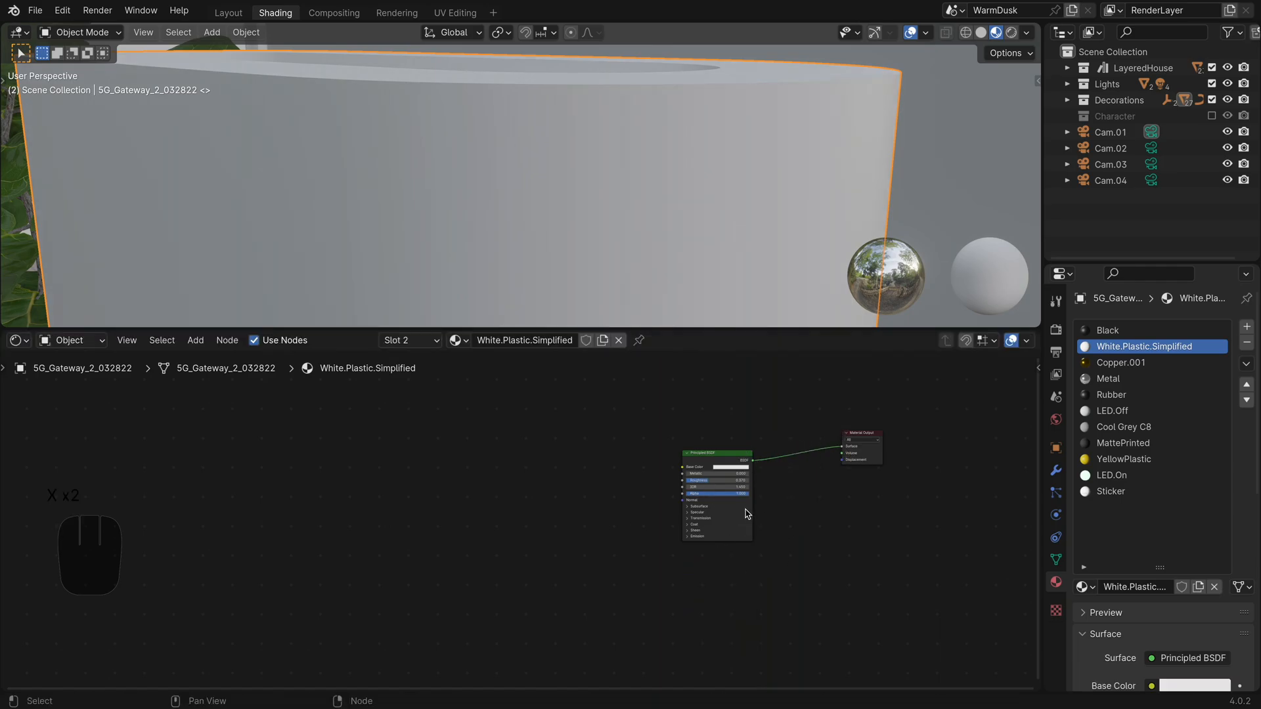
key("Home")
Step: Show the viewport in rendered shading and apply the Fast Global Illumination preset to the scene's light paths
left_click(992, 32)
left_click(1056, 330)
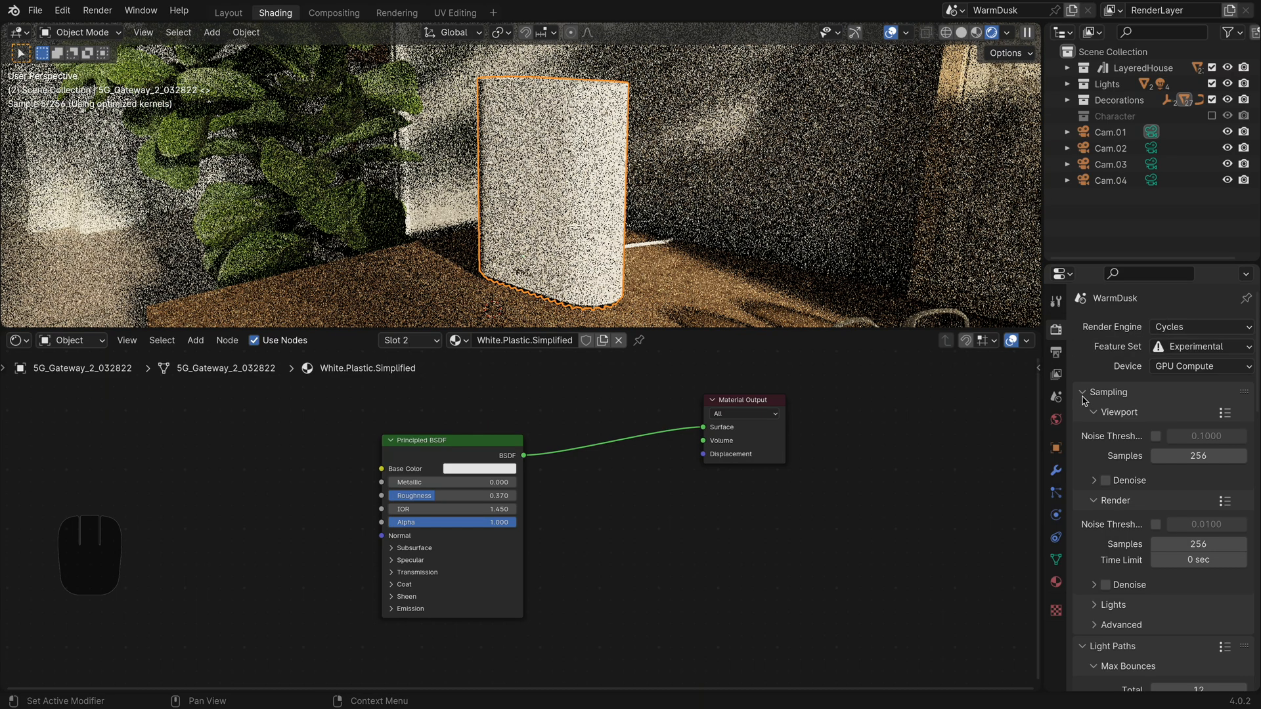
left_click(1083, 396)
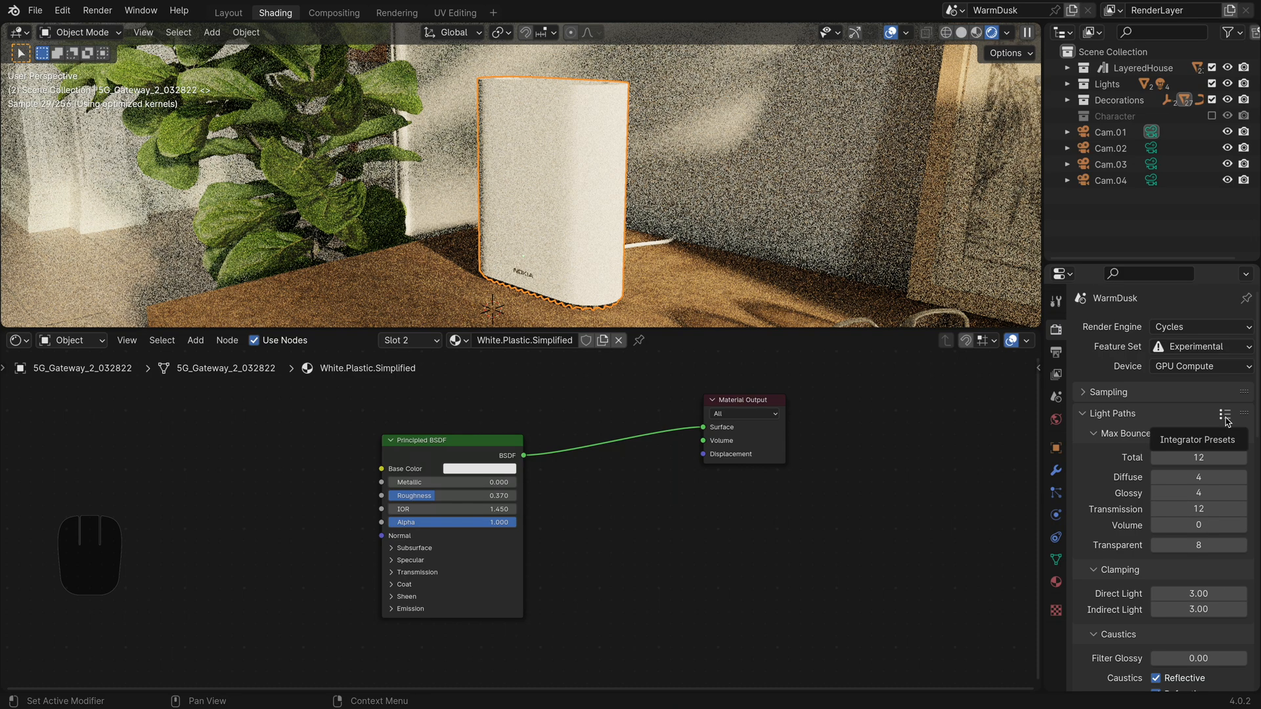
left_click(1229, 420)
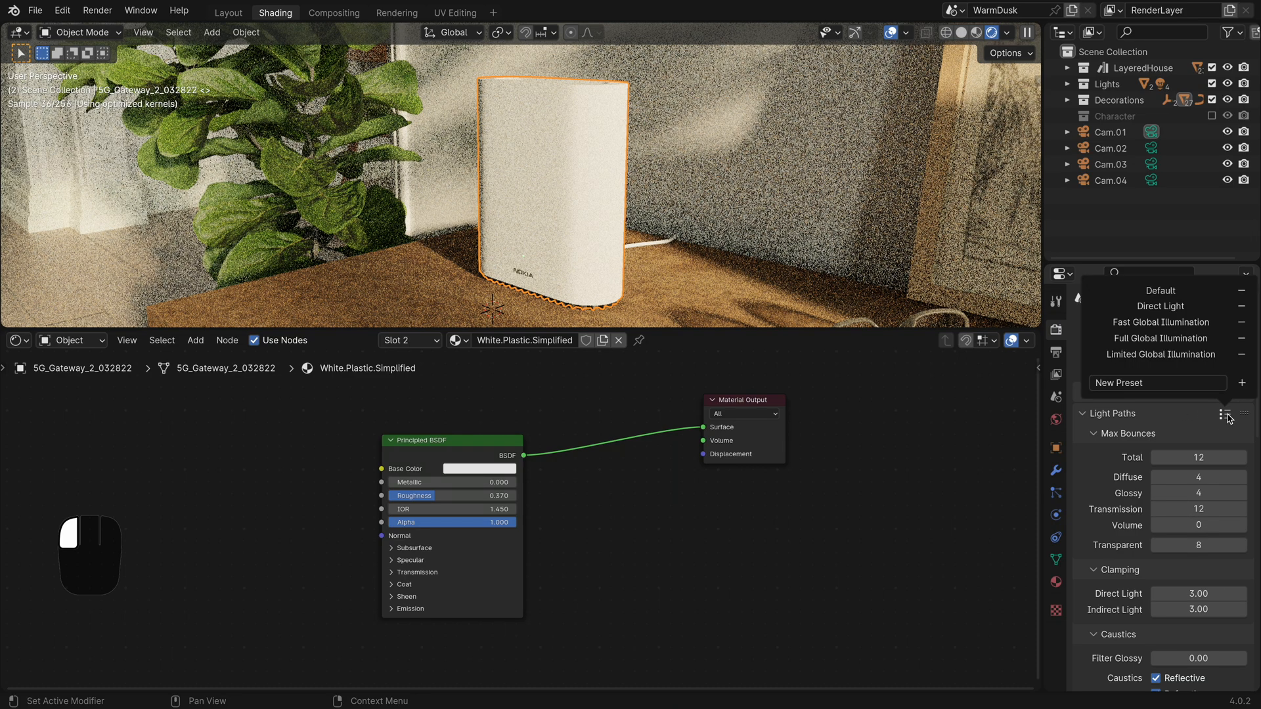
left_click(1192, 323)
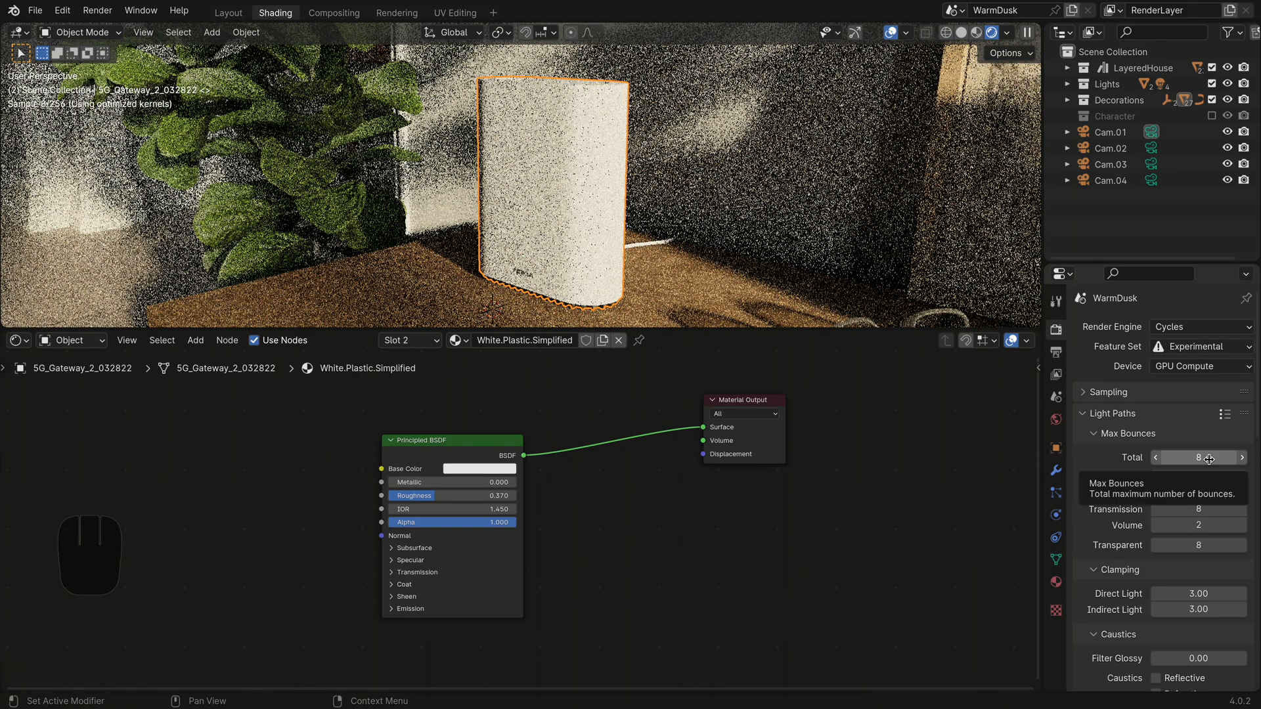
Step: Reduce the total maximum light bounces first to 2 and finally to 1
left_click(1209, 459)
type("2")
key("Return")
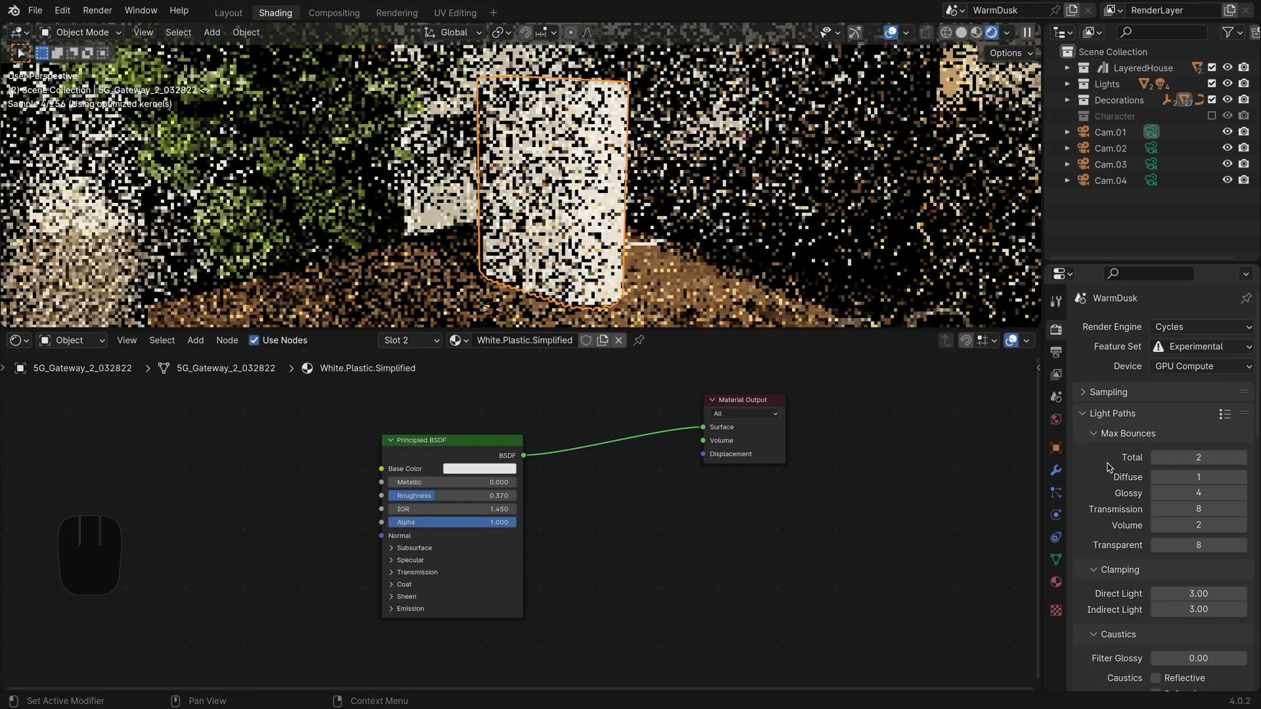
left_click(1210, 459)
type("1")
key("Return")
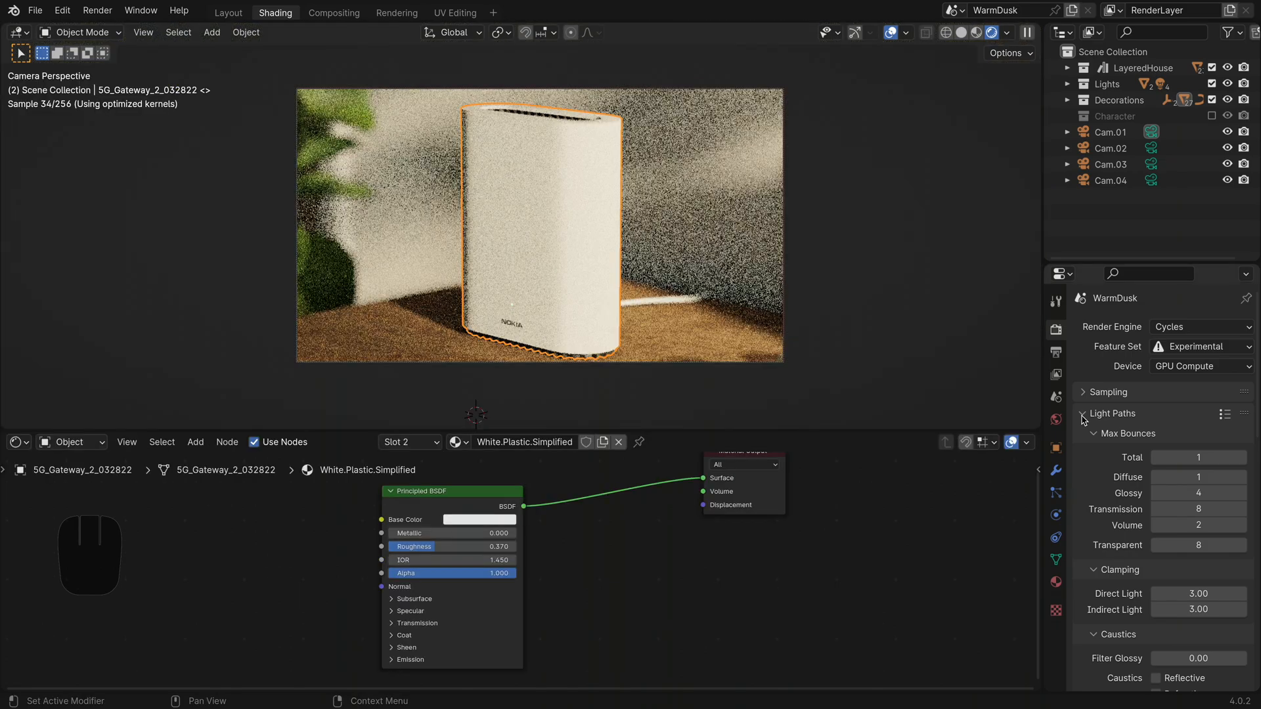
Step: Enable viewport denoising with the viewport samples set to 4, and toggle the denoising to compare the preview
left_click(1084, 414)
left_click(1083, 393)
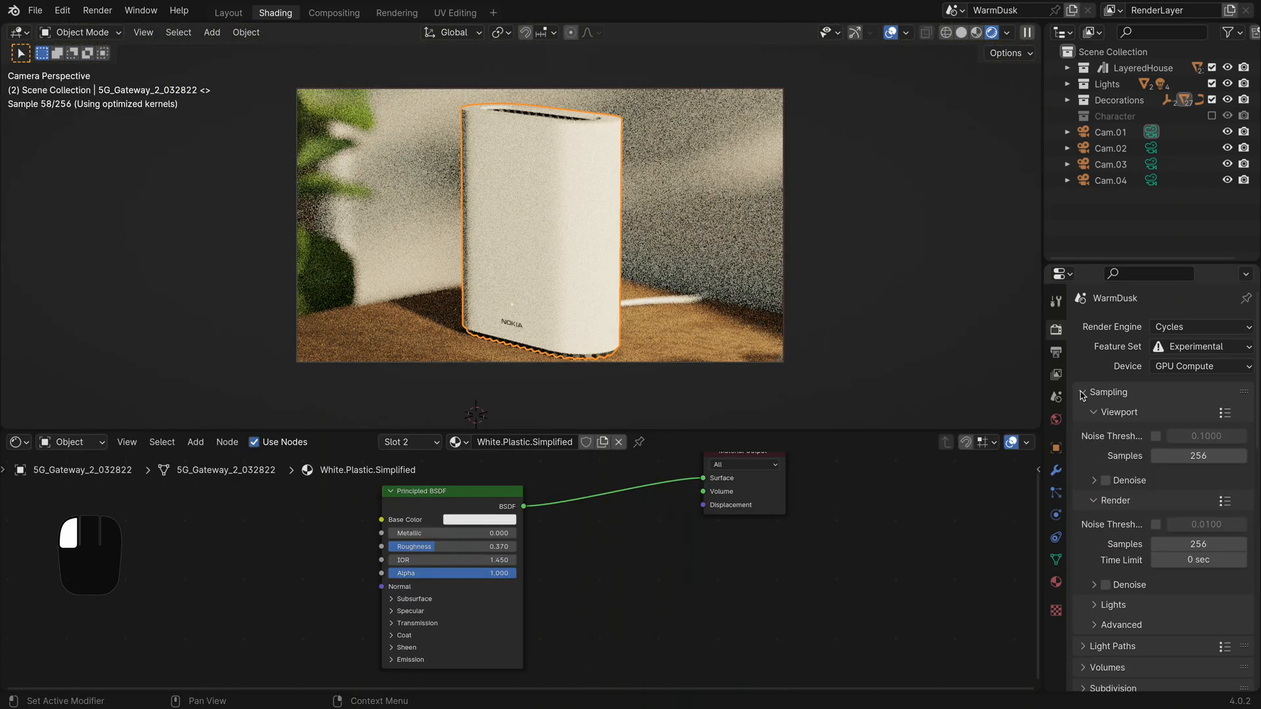
left_click(1107, 481)
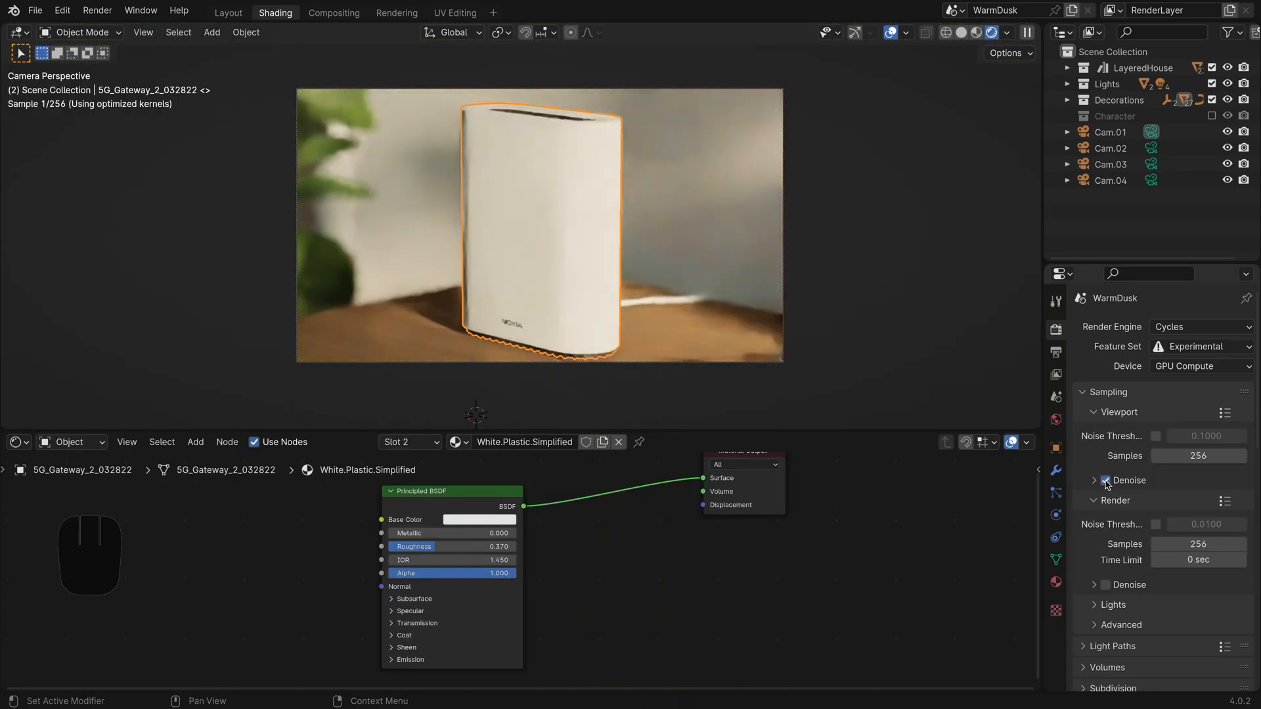
left_click(1231, 458)
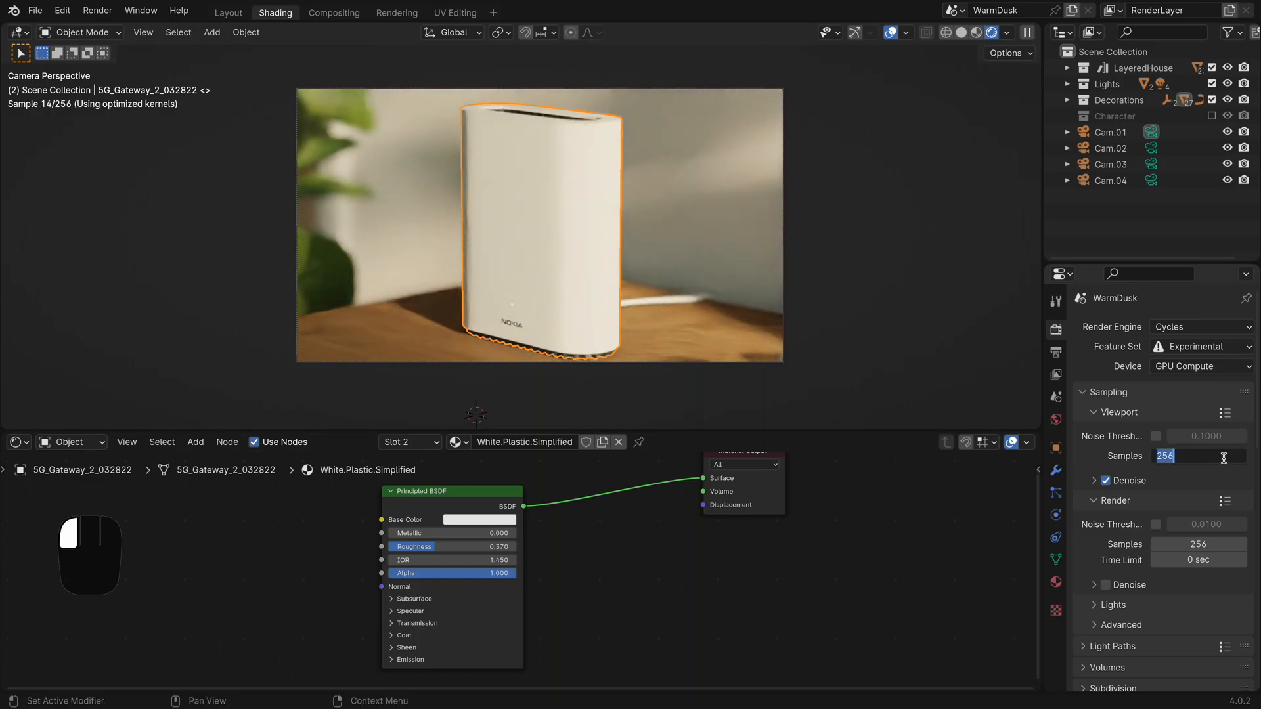
left_click(1105, 458)
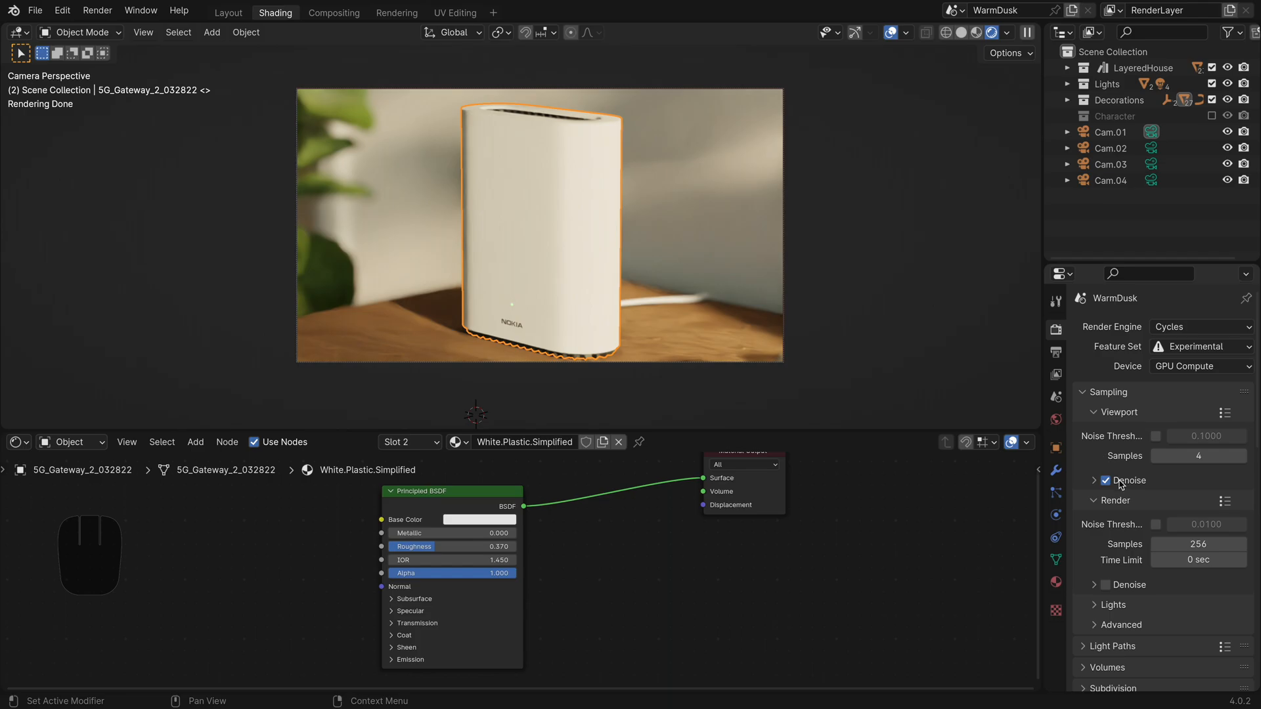
left_click(1107, 483)
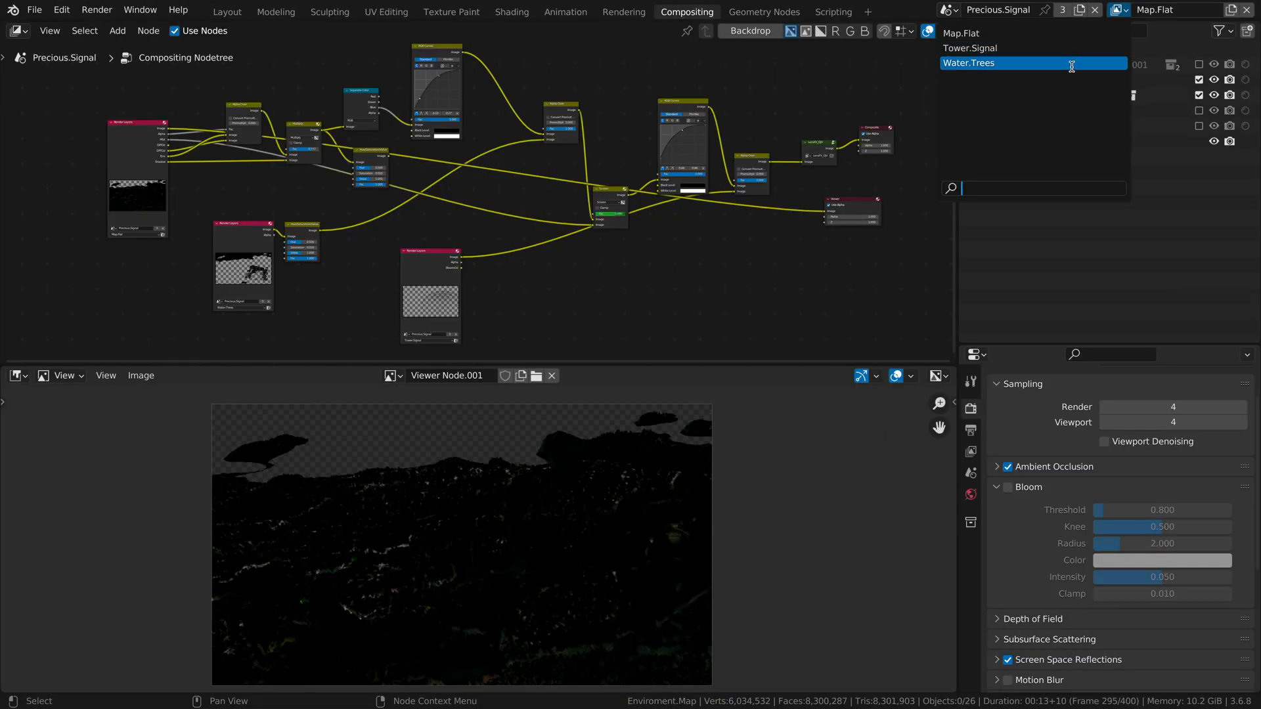
Step: In the Precious.Signal compositing node tree, examine the three Render Layers nodes and link a Map.Flat pass to the Viewer node
left_click(126, 165)
left_click(239, 228)
left_click(424, 258)
left_click(187, 181)
left_click(169, 156)
left_click_drag(169, 156, 826, 210)
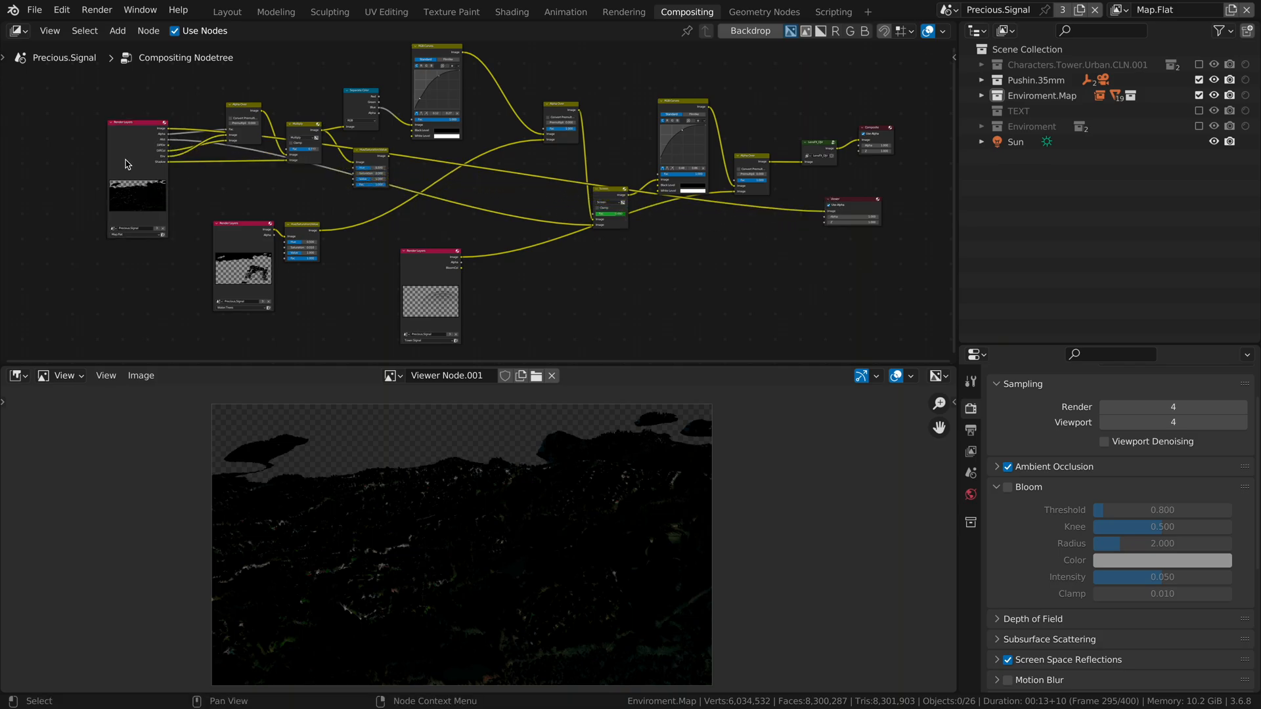
left_click(127, 164)
left_click(240, 229)
left_click(422, 258)
left_click(189, 181)
left_click(169, 156)
left_click_drag(170, 156, 826, 211)
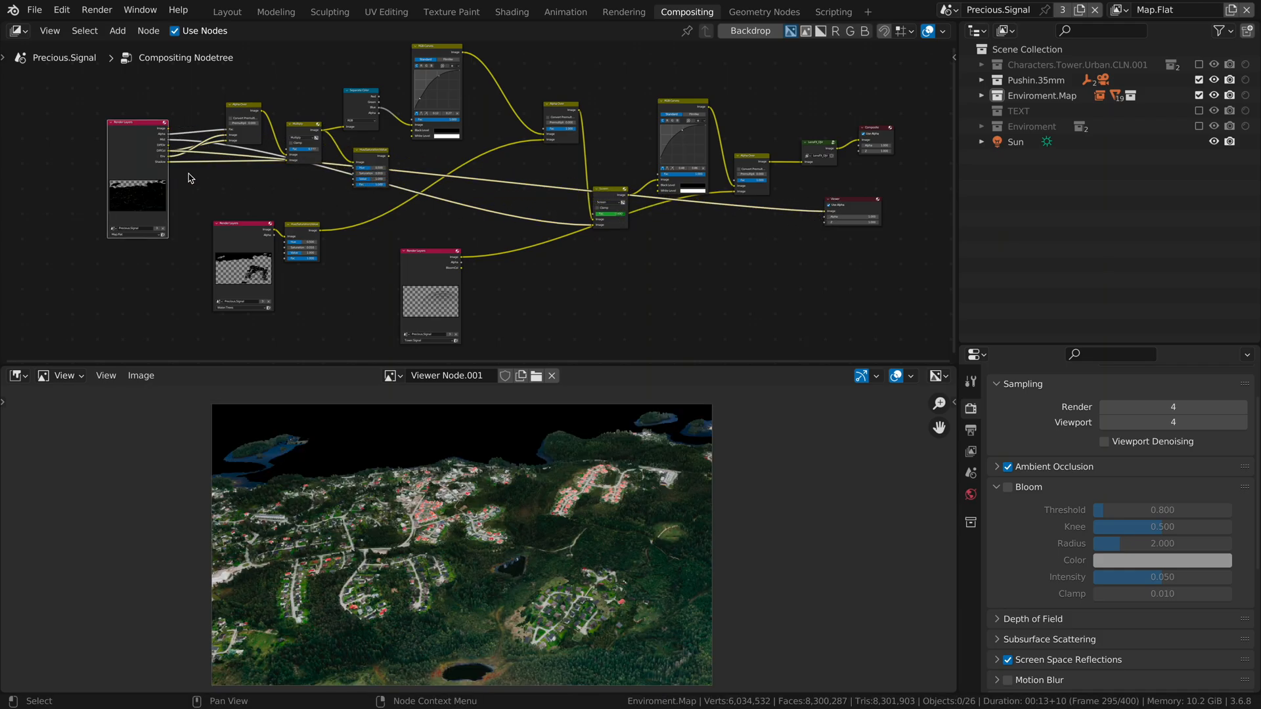
Step: Preview successive stages of the Precious.Signal composite in the Viewer, including the Mix node and the final node group
left_click_drag(169, 158, 831, 211)
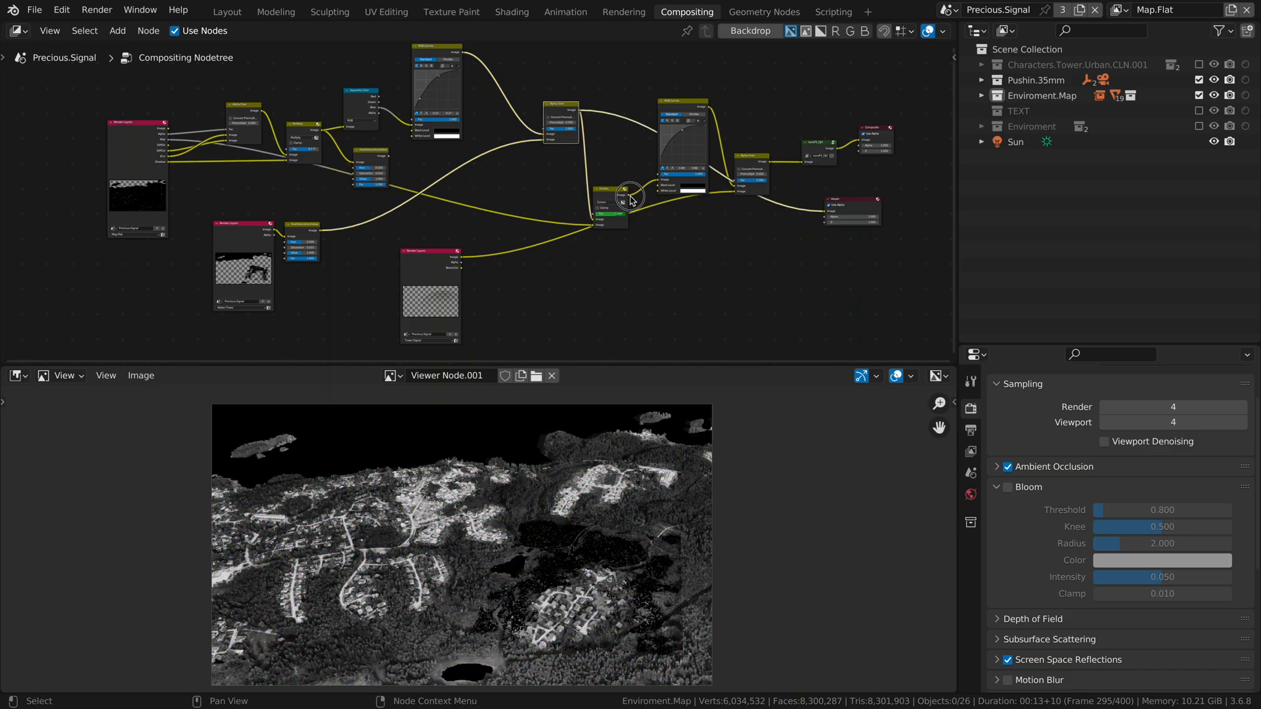
left_click(631, 197, "ctrl+shift")
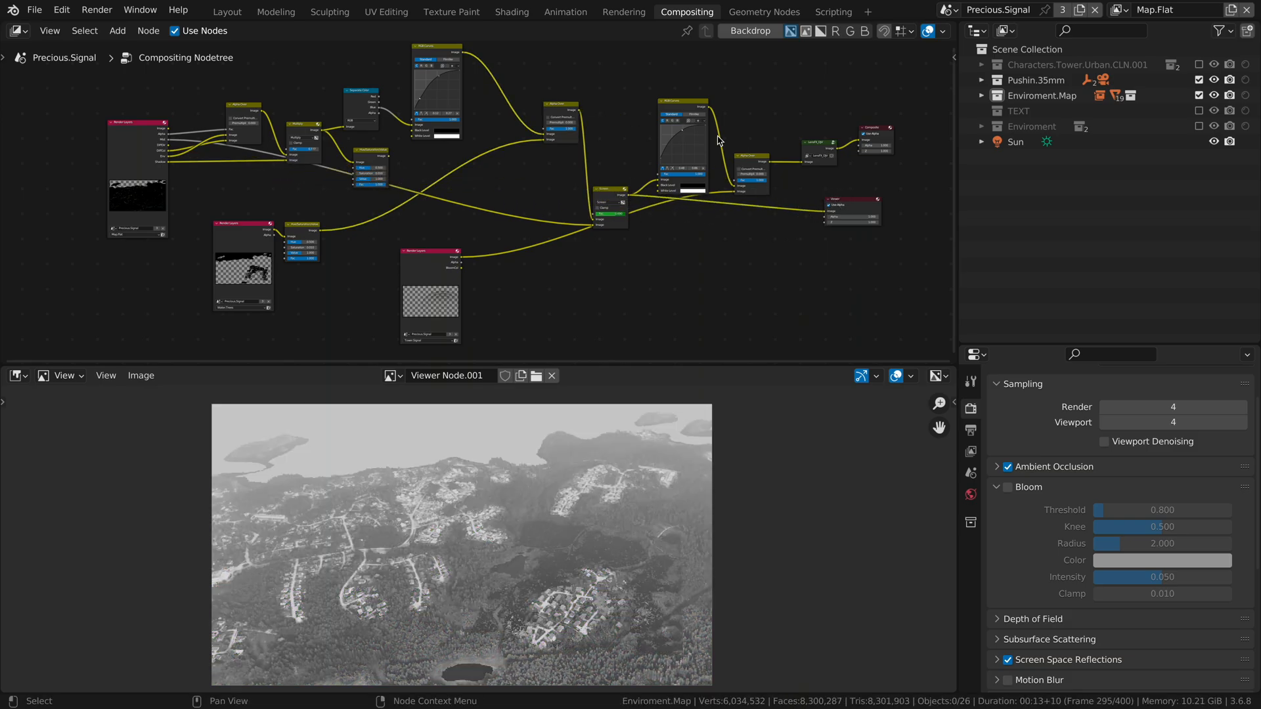
left_click(818, 151, "ctrl+shift")
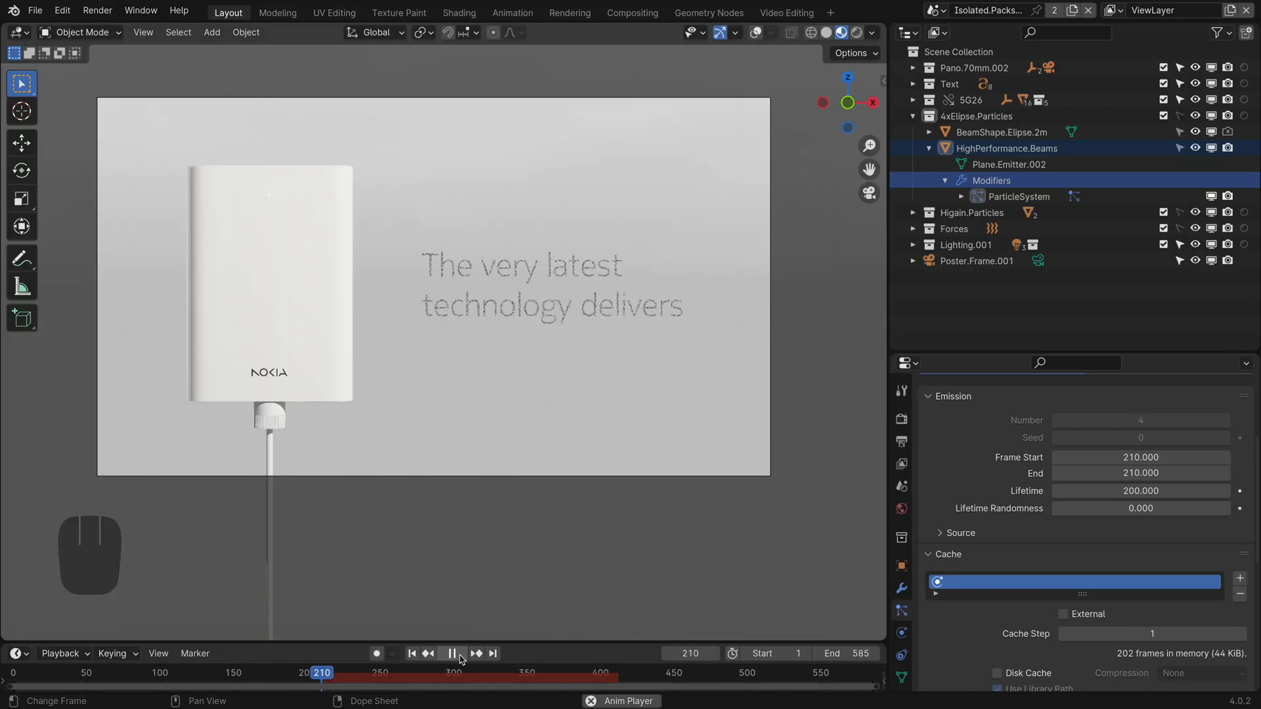
Step: Stop the playback, go to frame 225 and bake the particle cache of HighPerformance.Beams
left_click(461, 657)
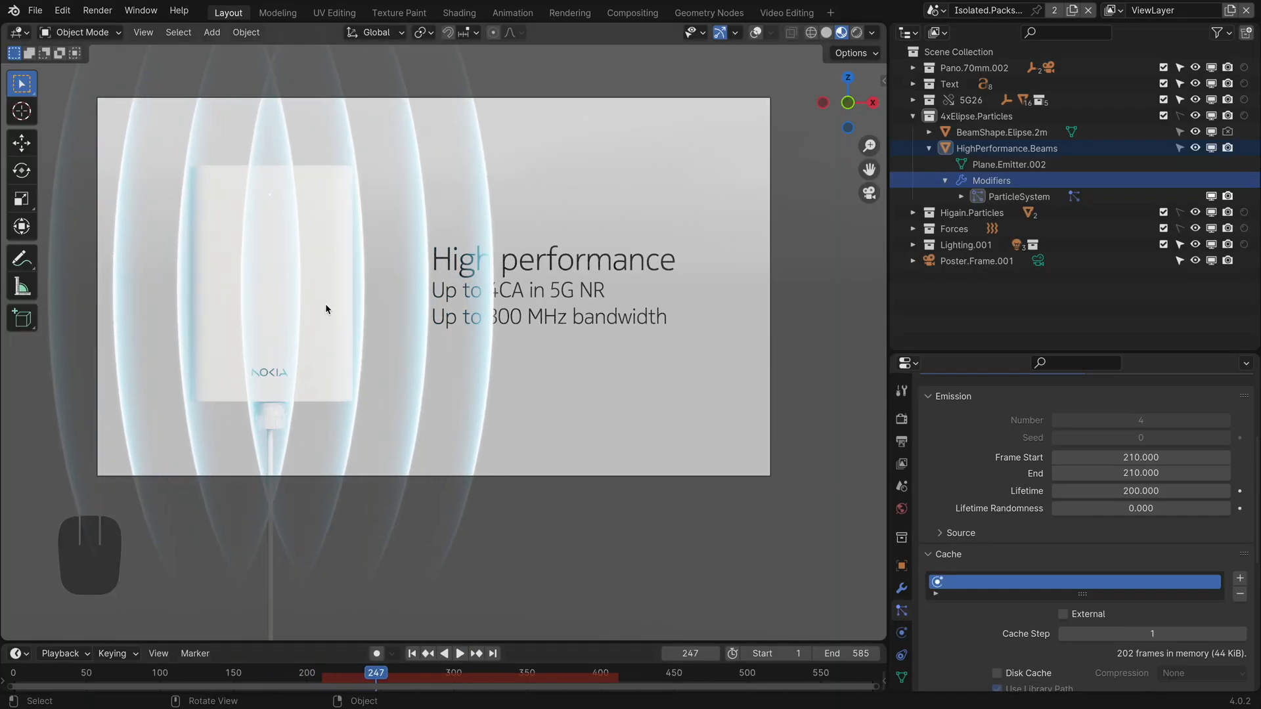
key("KP_0")
left_click(343, 673)
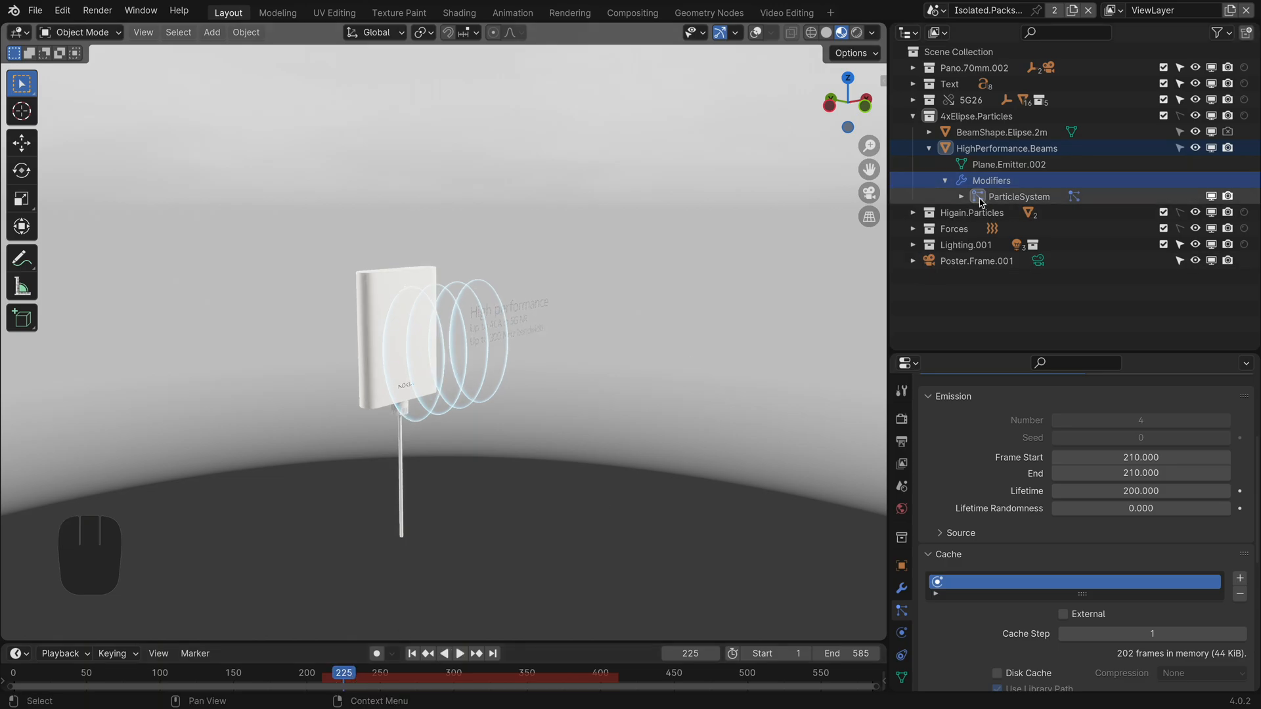
left_click(933, 555, "ctrl")
scroll(1029, 556, "down", 6)
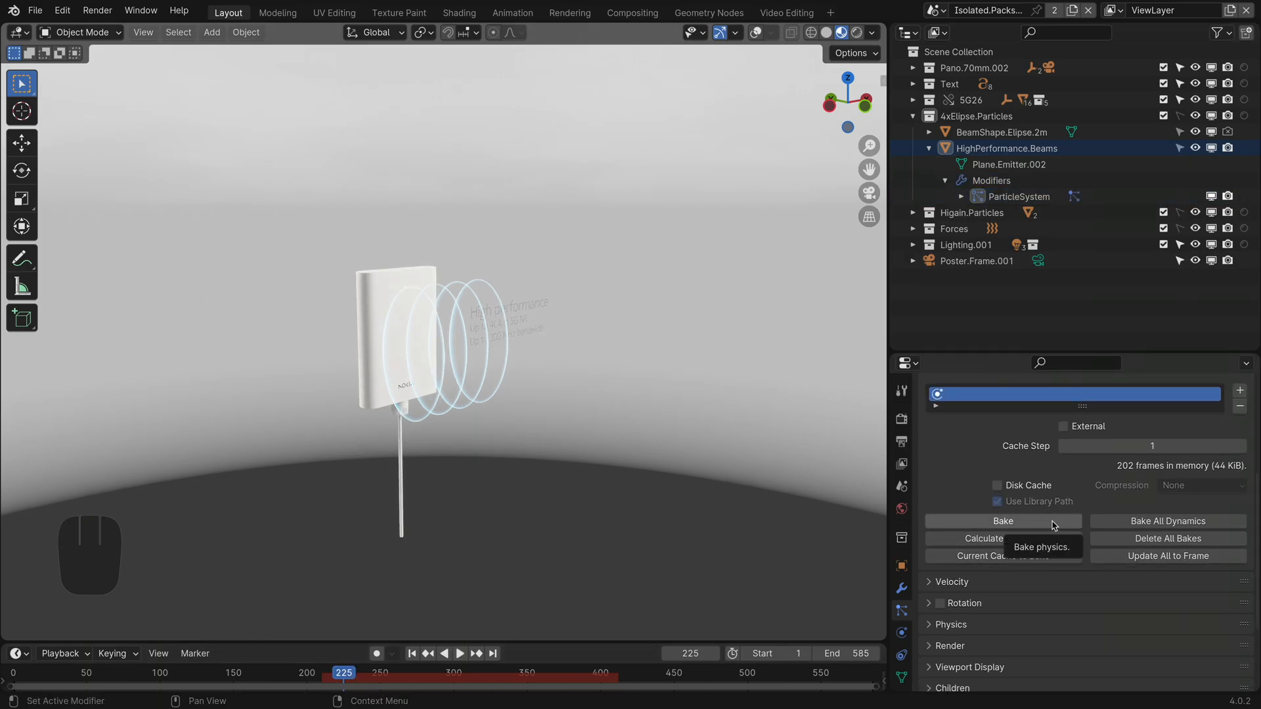
left_click(1158, 523)
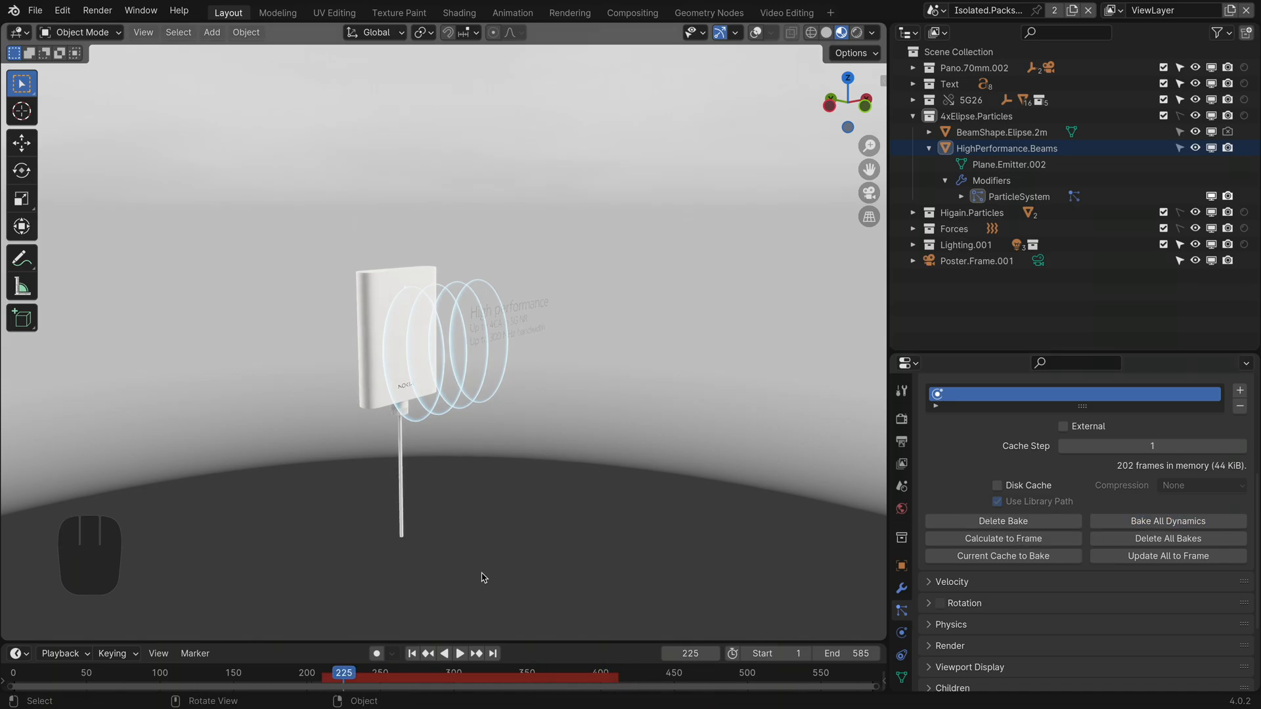
Step: Play back the baked beam animation from before its emission frame, in the perspective view and through the camera
left_click_drag(351, 664, 293, 671)
key("space")
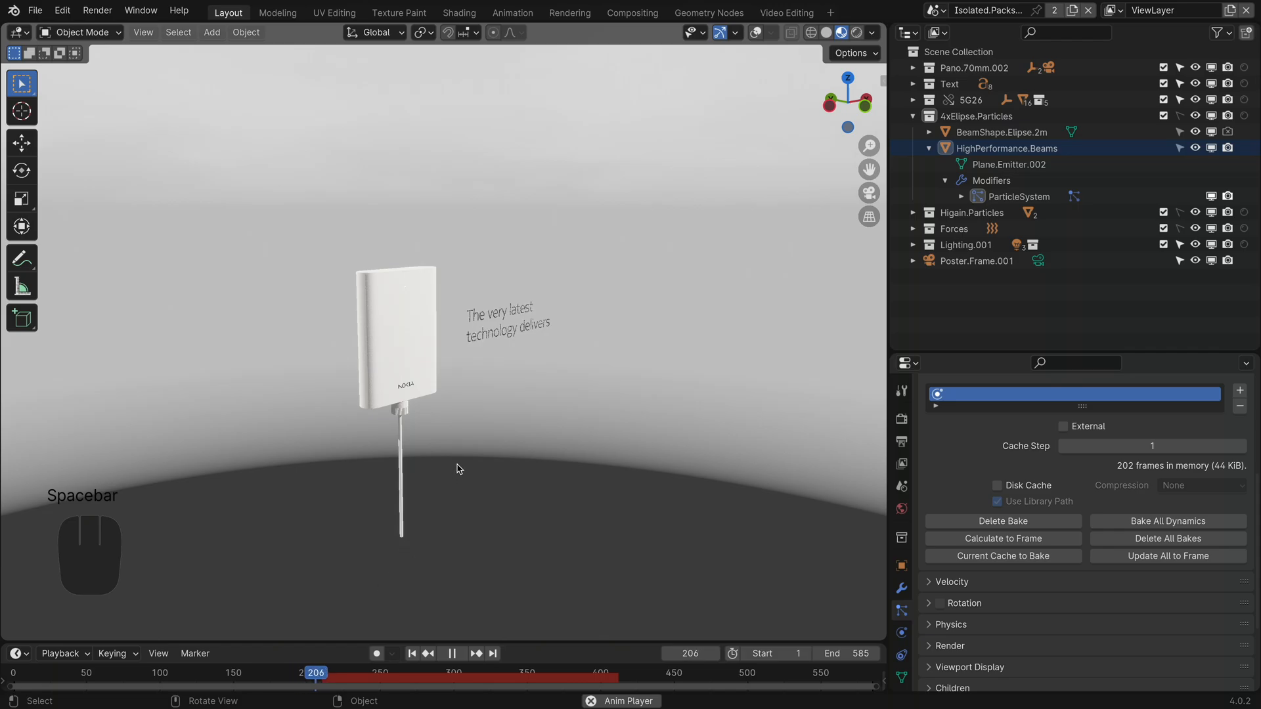
key("space")
middle_click_drag(559, 379, 481, 383)
key("KP_0")
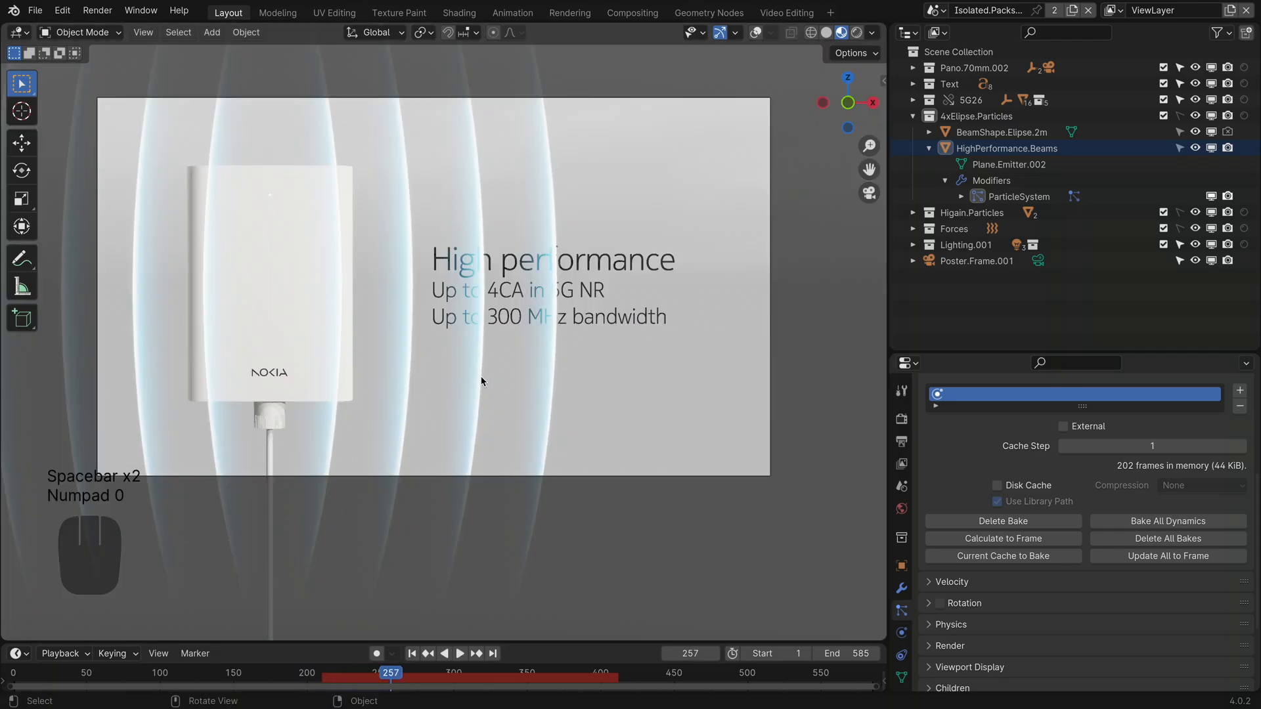
key("space")
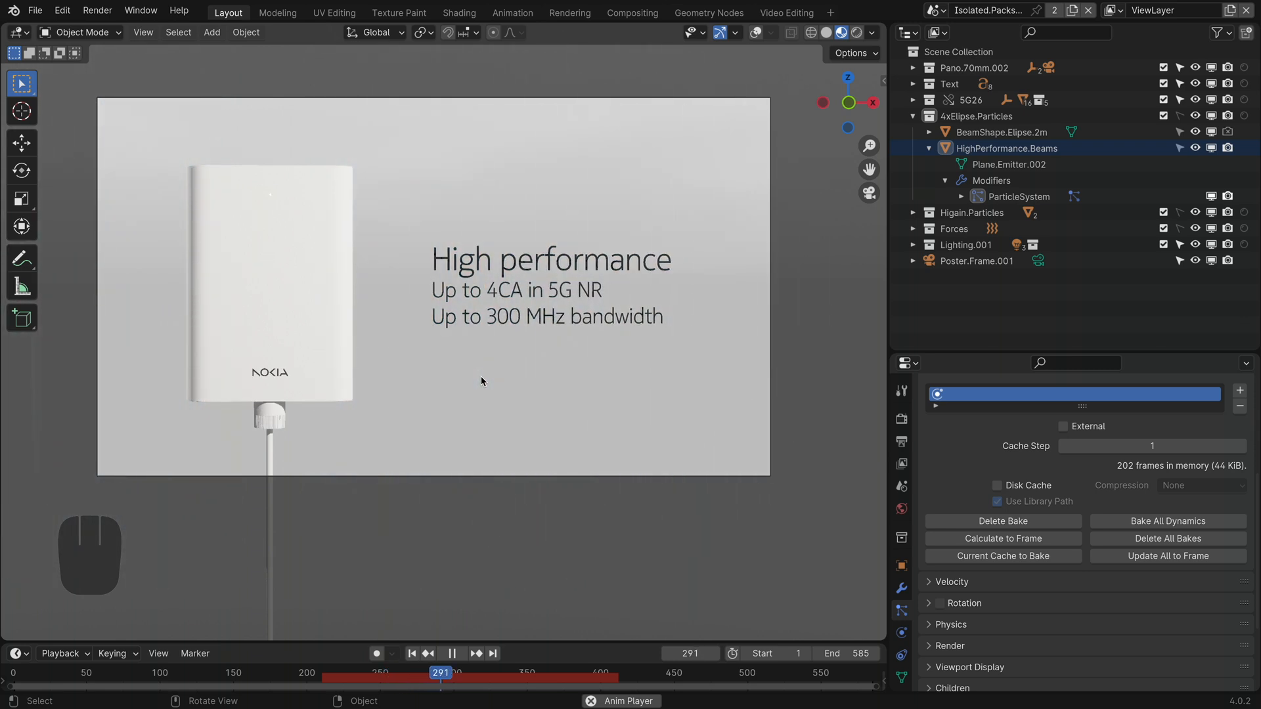
key("space")
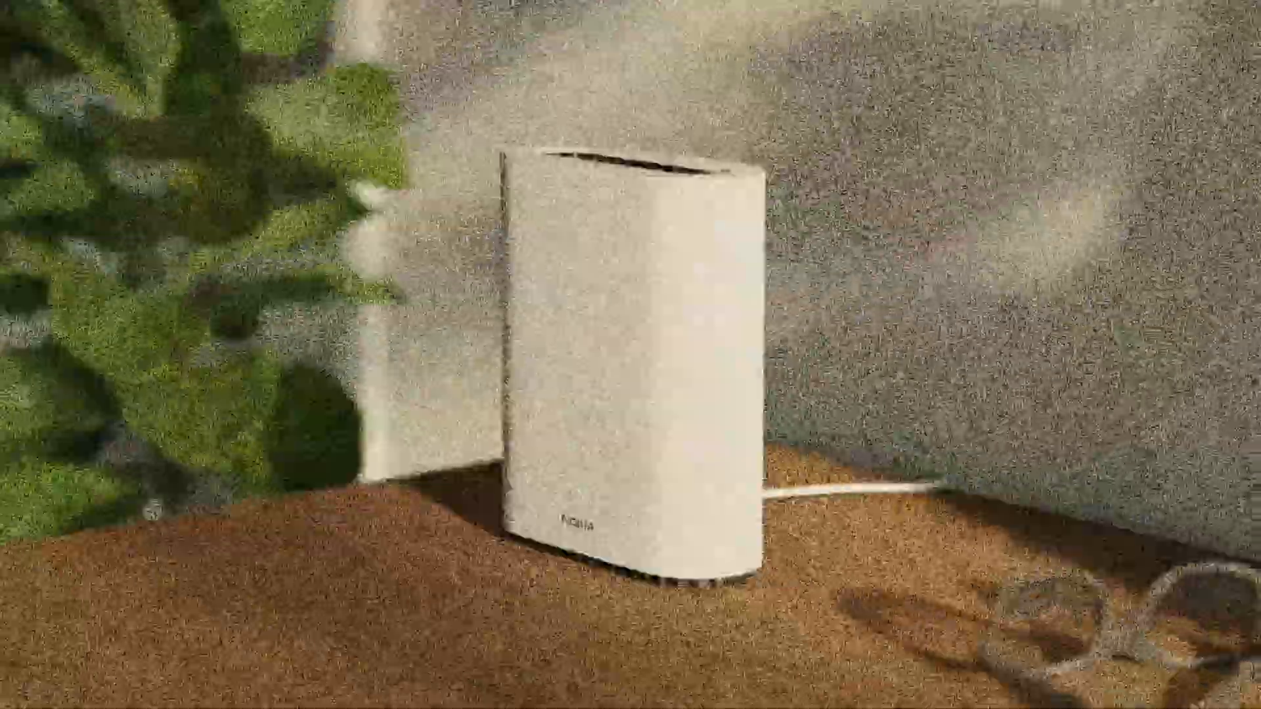